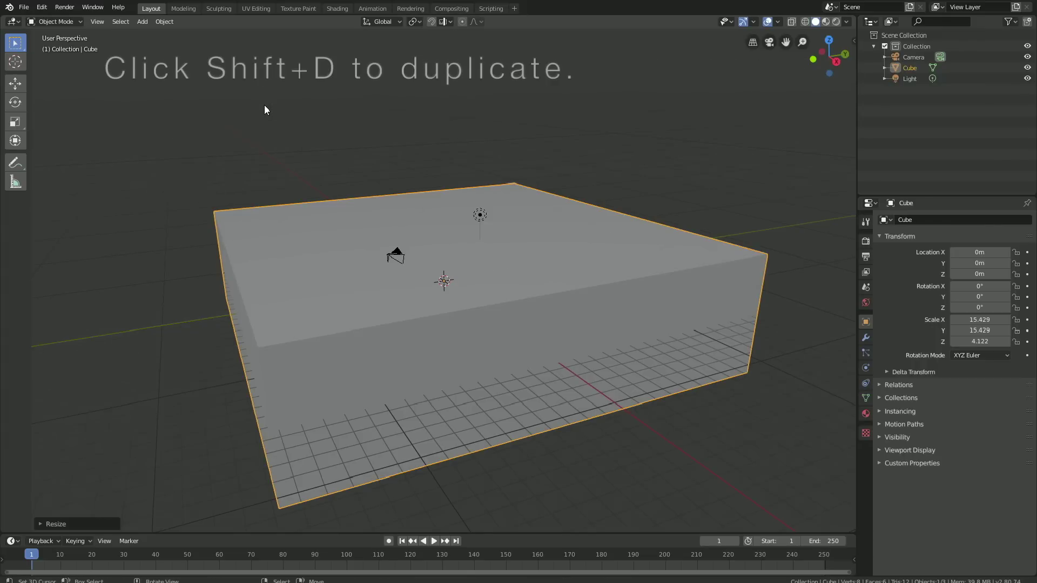
- Duplicate the flattened cube in place and enter Edit Mode on the copy with face selection
key("shift+d")
key("Escape")
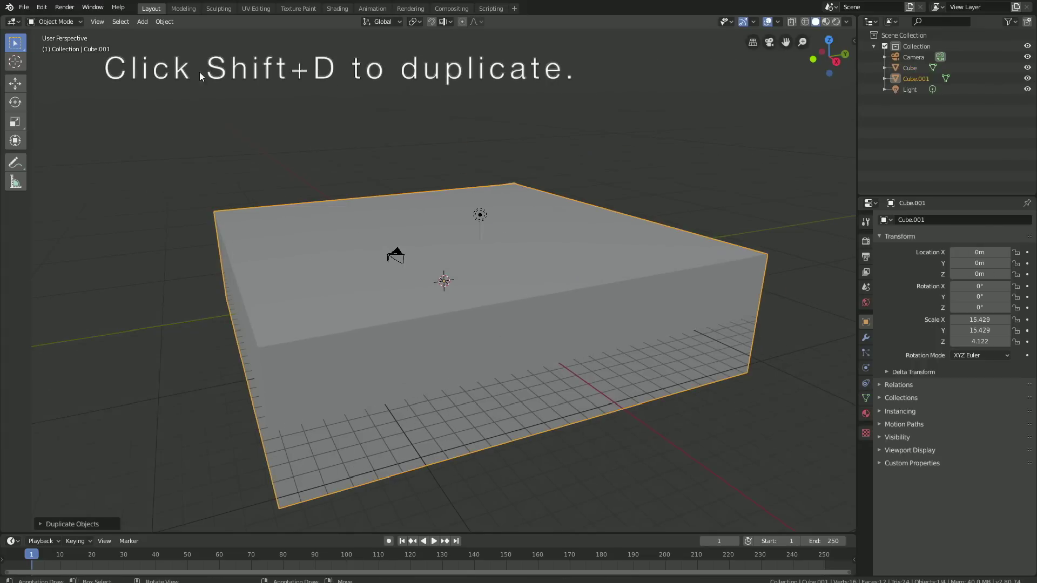
left_click(56, 23)
left_click(60, 45)
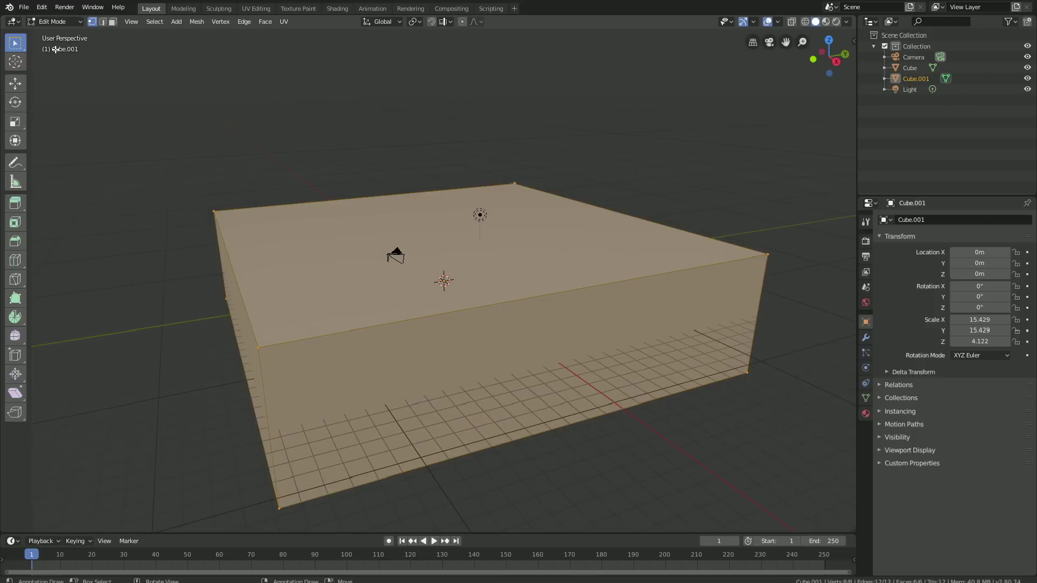
left_click(112, 22)
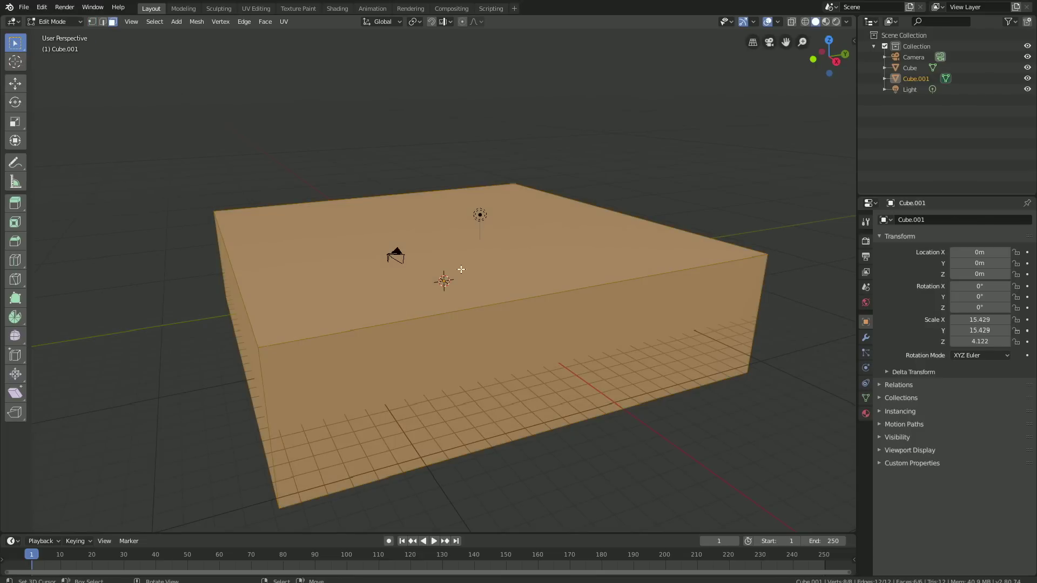
- Raise the copy's top face along Z to make a box about 42 m tall, and return to Object Mode
left_click(477, 238)
scroll(478, 246, "down", 3)
middle_click_drag(478, 246, 469, 230)
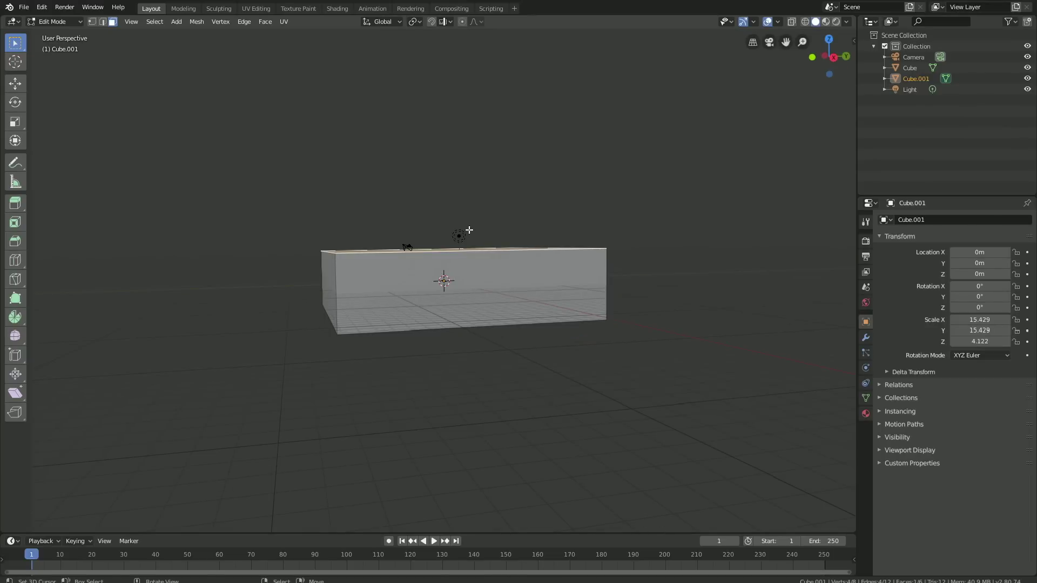
key("g")
key("z")
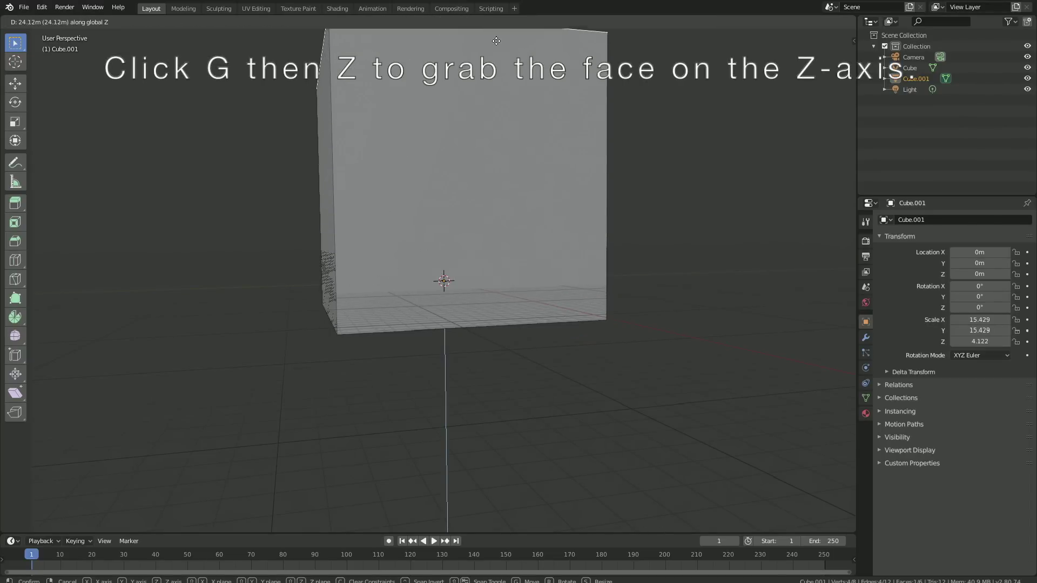
left_click(507, 472)
middle_click_drag(508, 472, 516, 435)
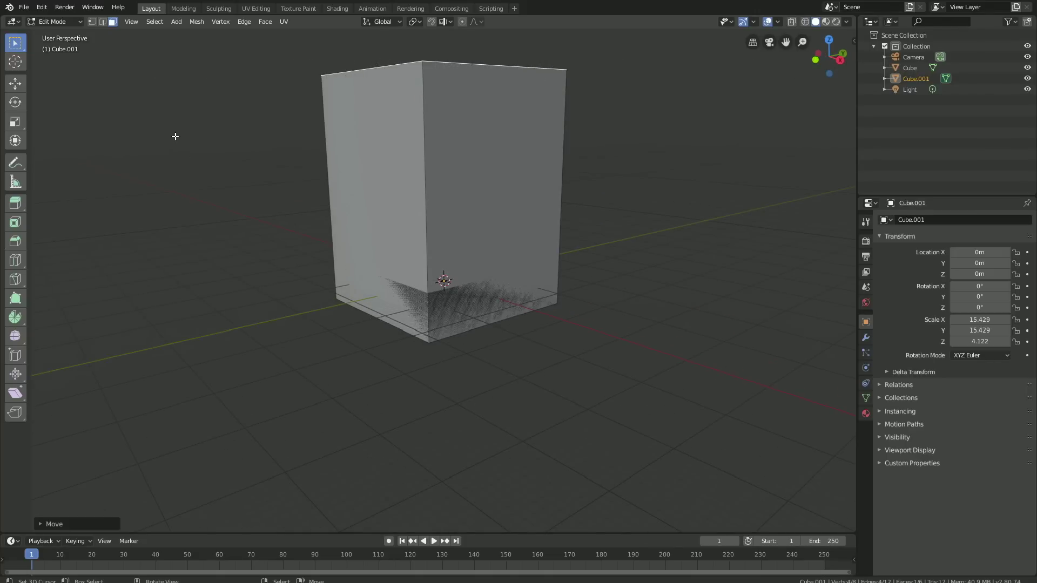
left_click(73, 24)
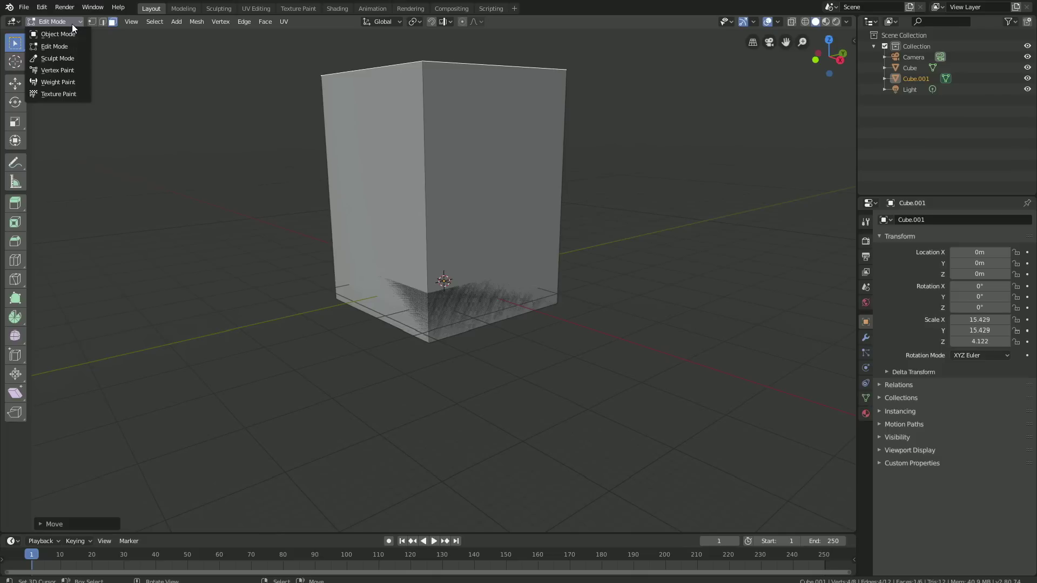
left_click(69, 31)
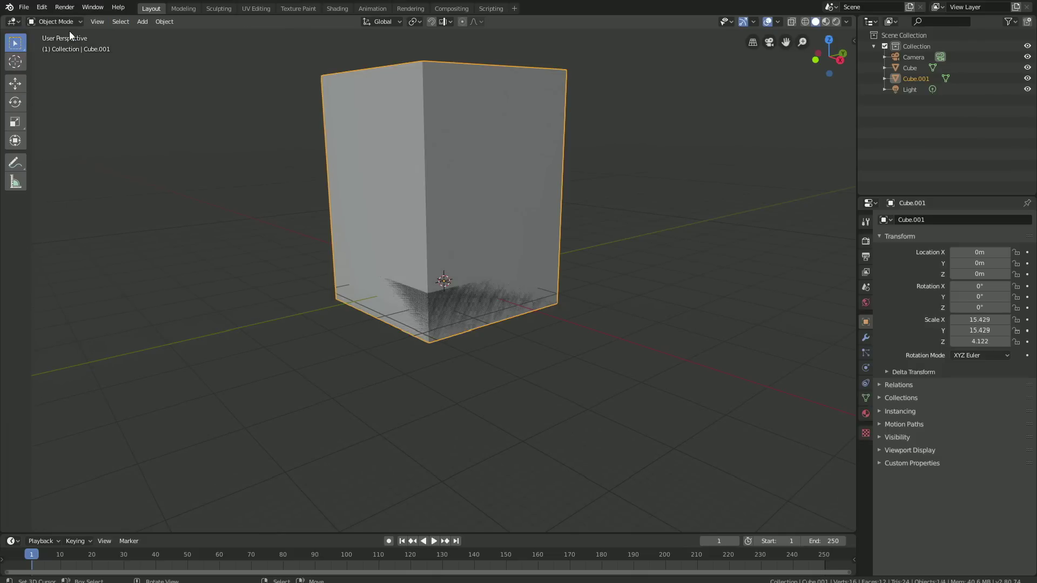
- Add a UV sphere at the scene's origin
left_click(142, 21)
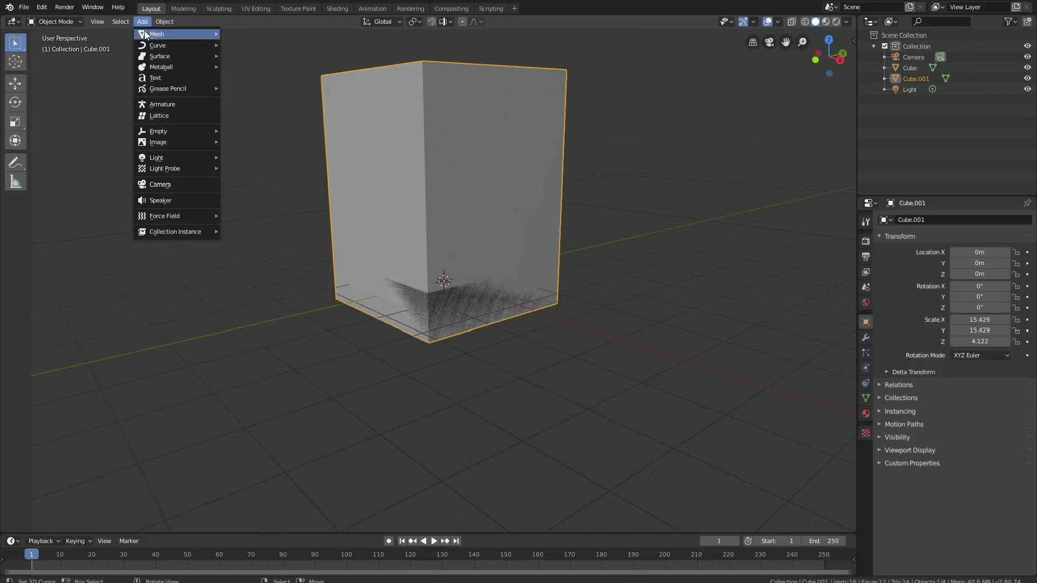
mouse_move(188, 32)
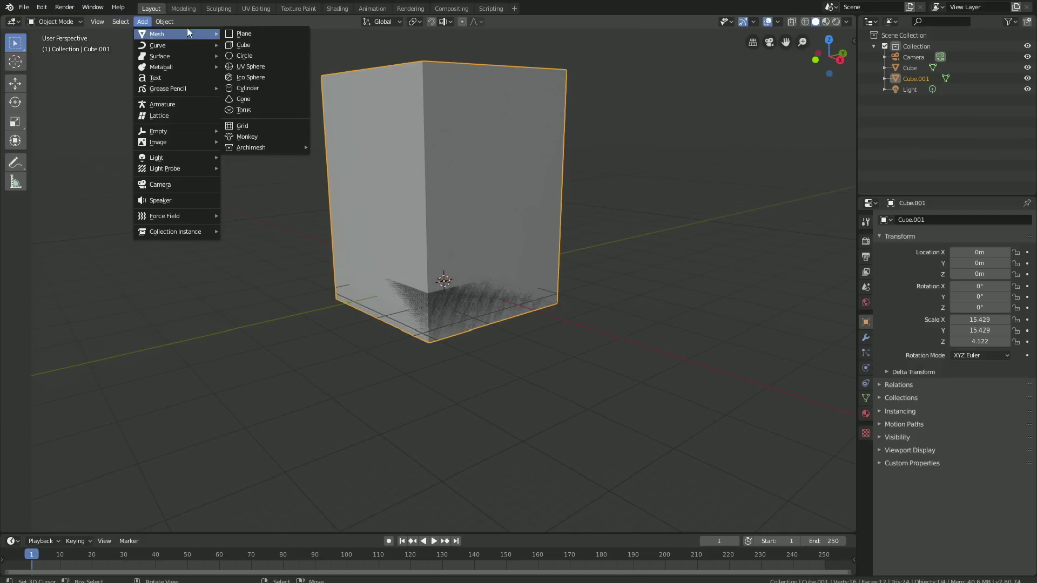
left_click(260, 65)
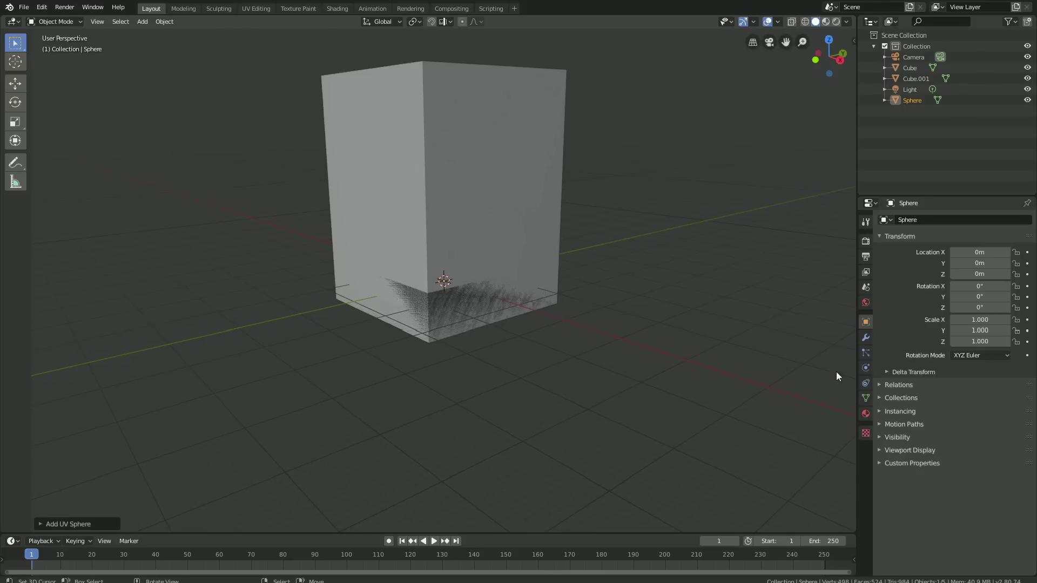
- Give the sphere a Subdivision Surface modifier with render and viewport levels of 3, and apply it
left_click(866, 337)
left_click(913, 221)
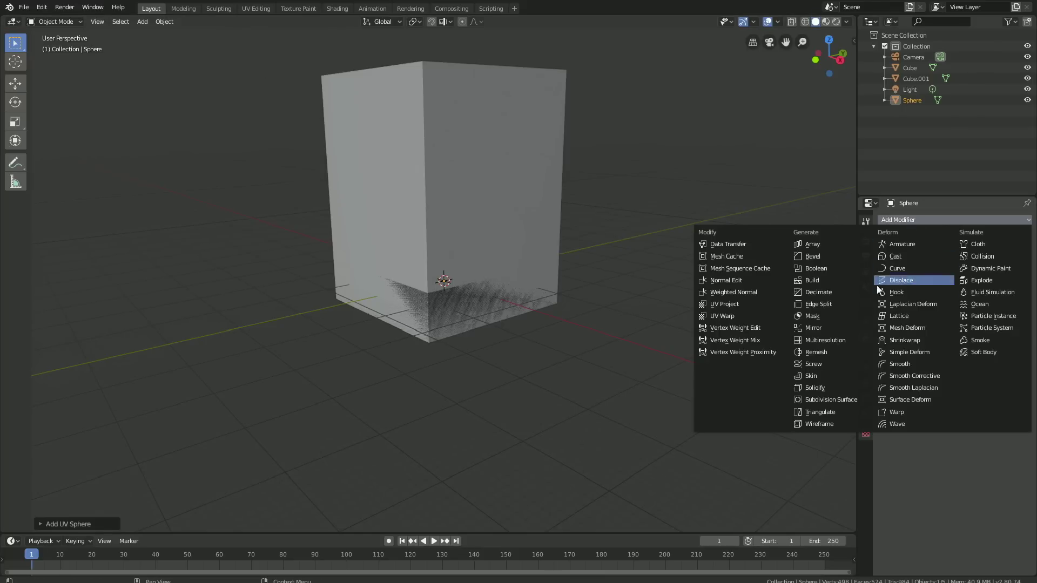
left_click(852, 400)
left_click(949, 292)
left_click(948, 302)
left_click(948, 302)
left_click(913, 253)
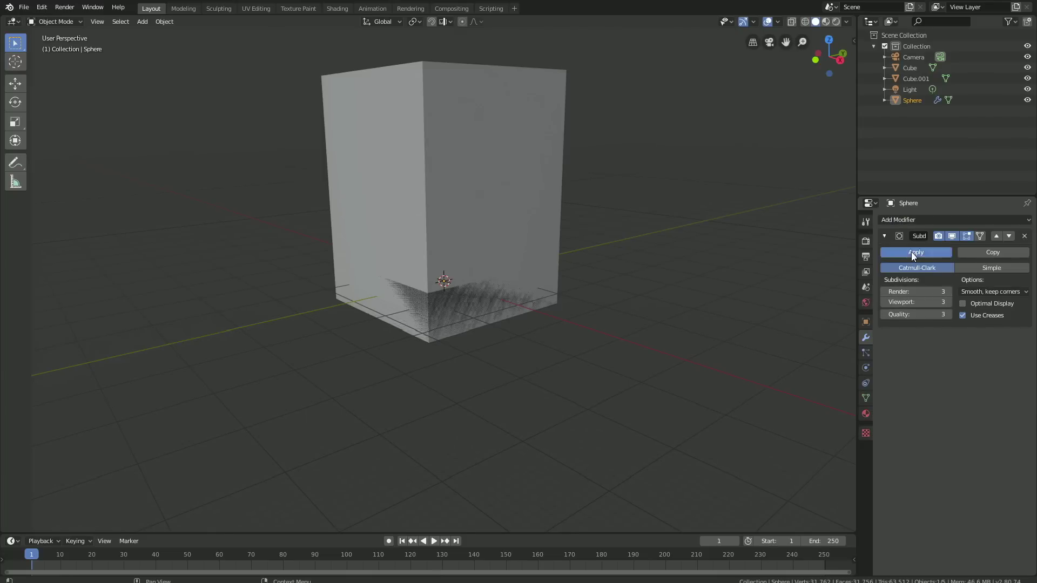
- Scale the sphere up uniformly to about 2.7
middle_click_drag(557, 271, 573, 241)
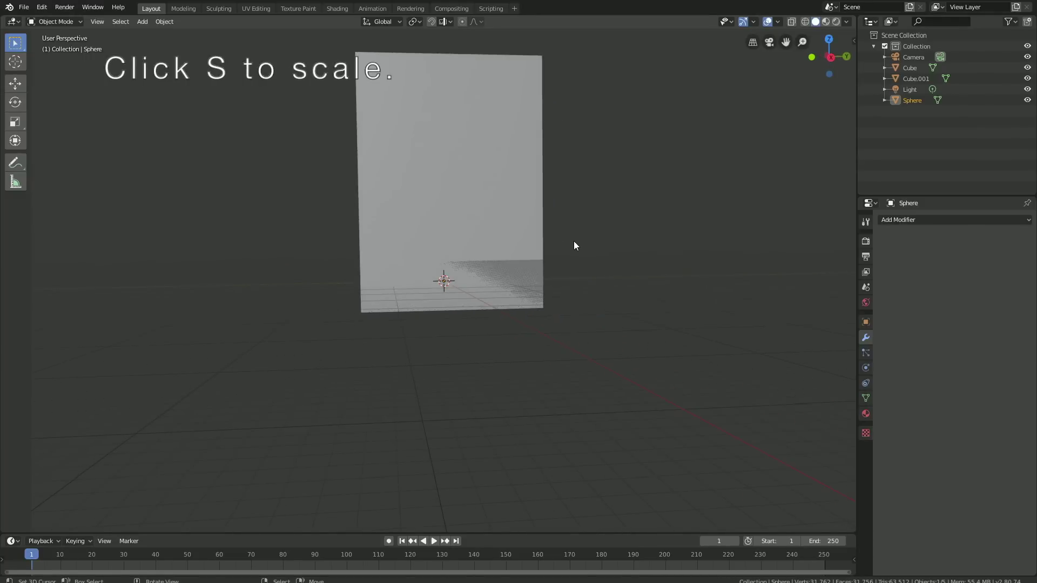
key("s")
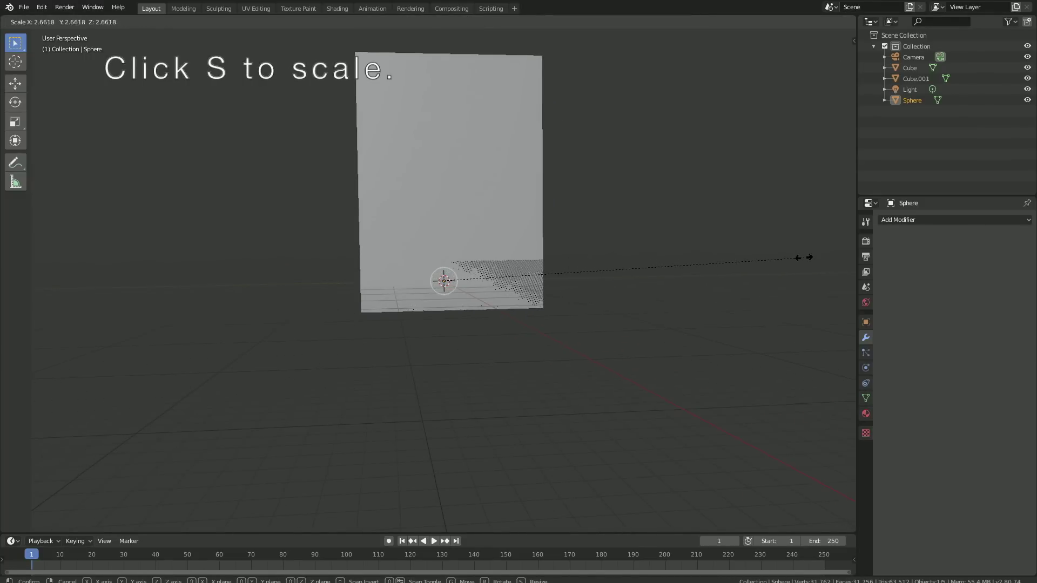
left_click(826, 259)
middle_click_drag(744, 290, 783, 306)
key("s")
key("Escape")
mouse_move(698, 309)
middle_mouse_down()
mouse_move(655, 298)
mouse_move(695, 319)
middle_mouse_up()
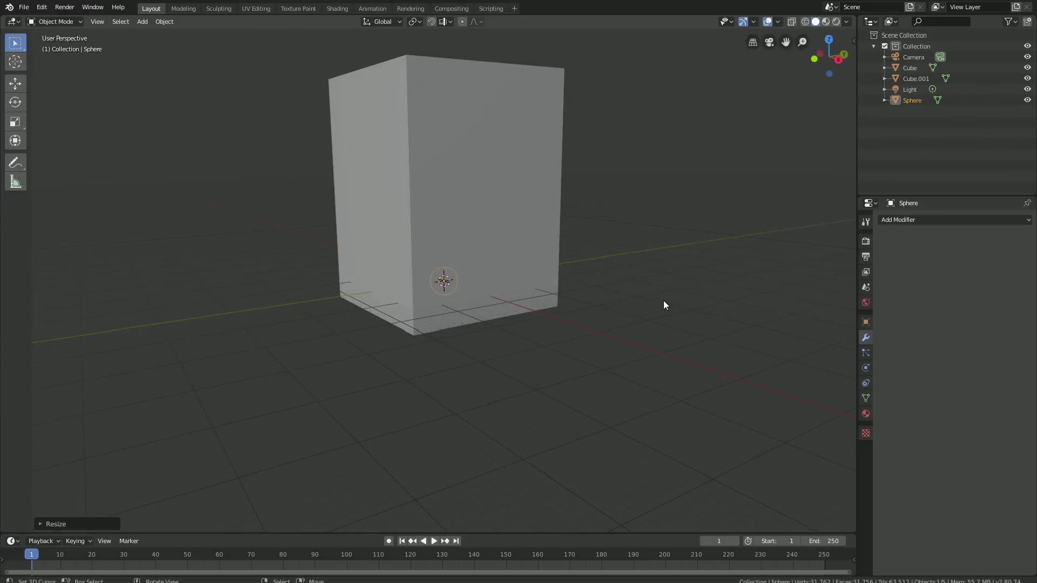
- Raise the sphere to about 18.4 m on the Z axis and keyframe its location at frame 1
key("g")
key("z")
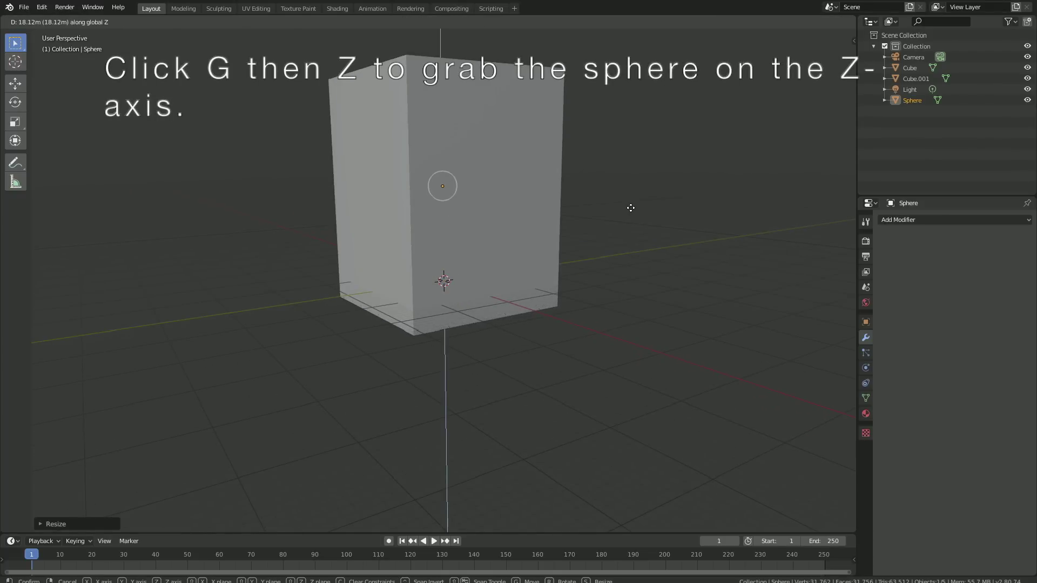
left_click(635, 207)
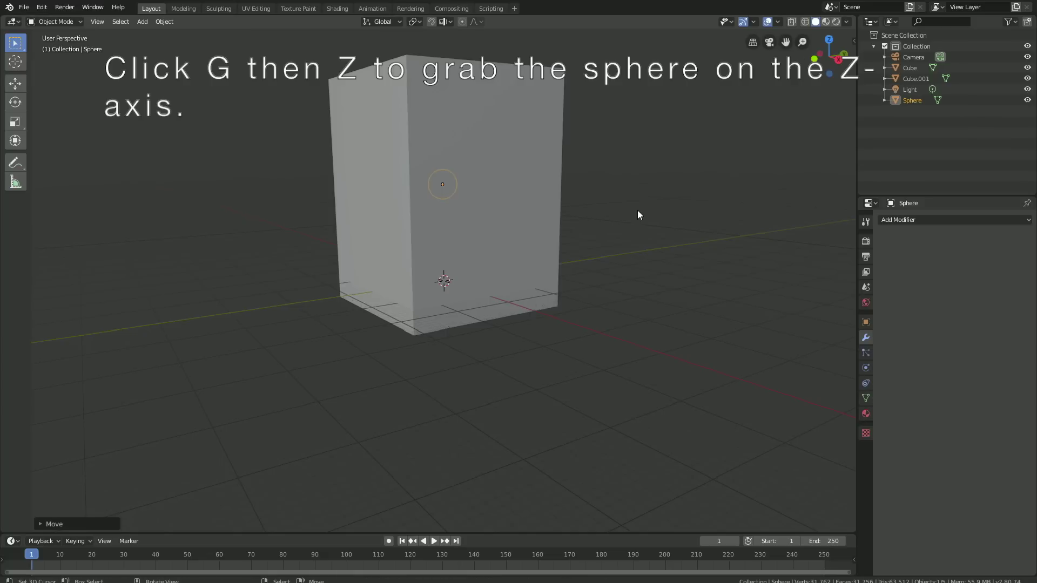
key("n")
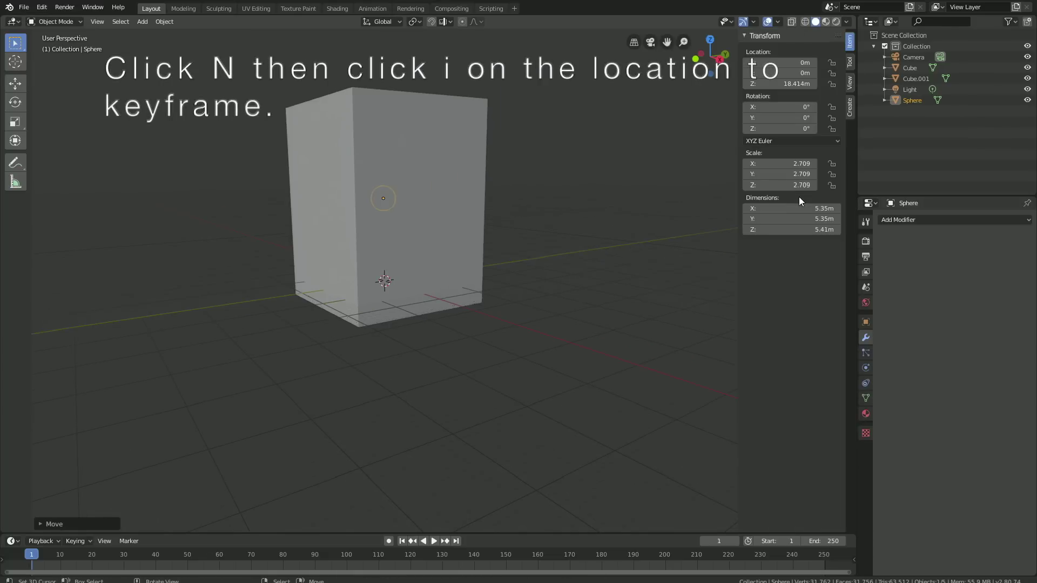
key("i")
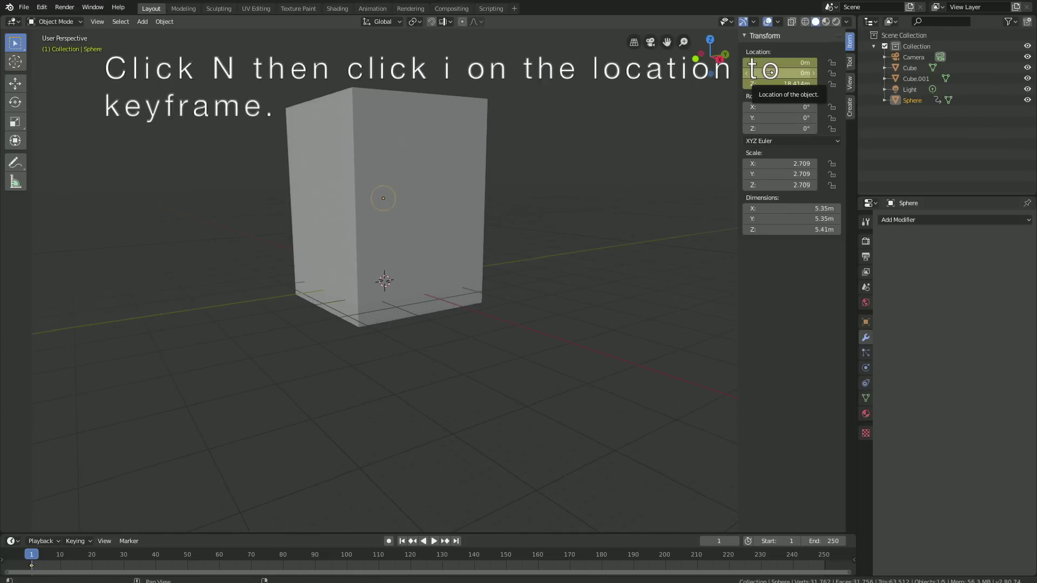
- At frame 30, lower the sphere to about -1.33 m on the Z axis and keyframe its location
left_click(724, 541)
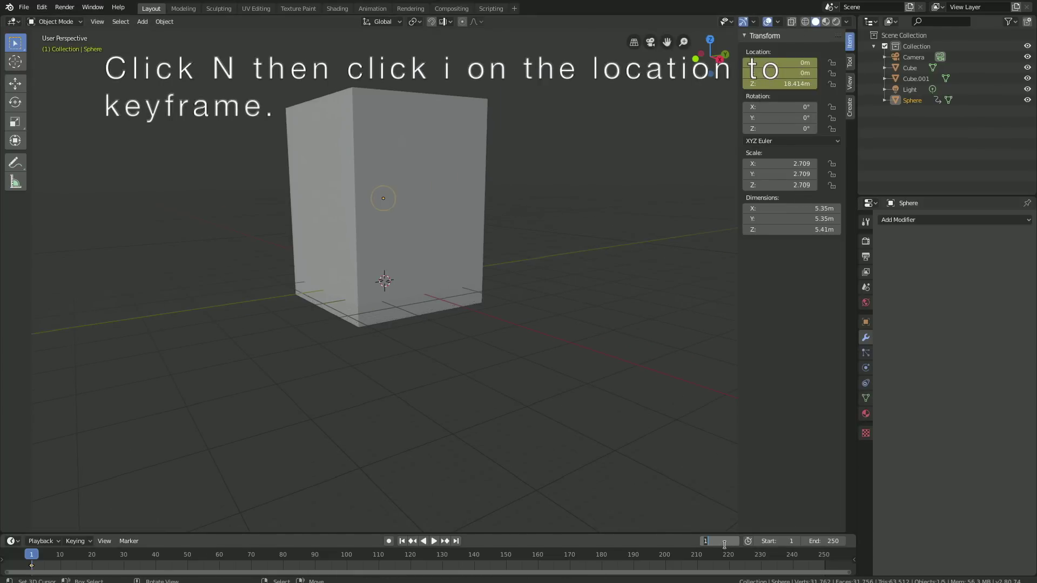
type("30")
key("Return")
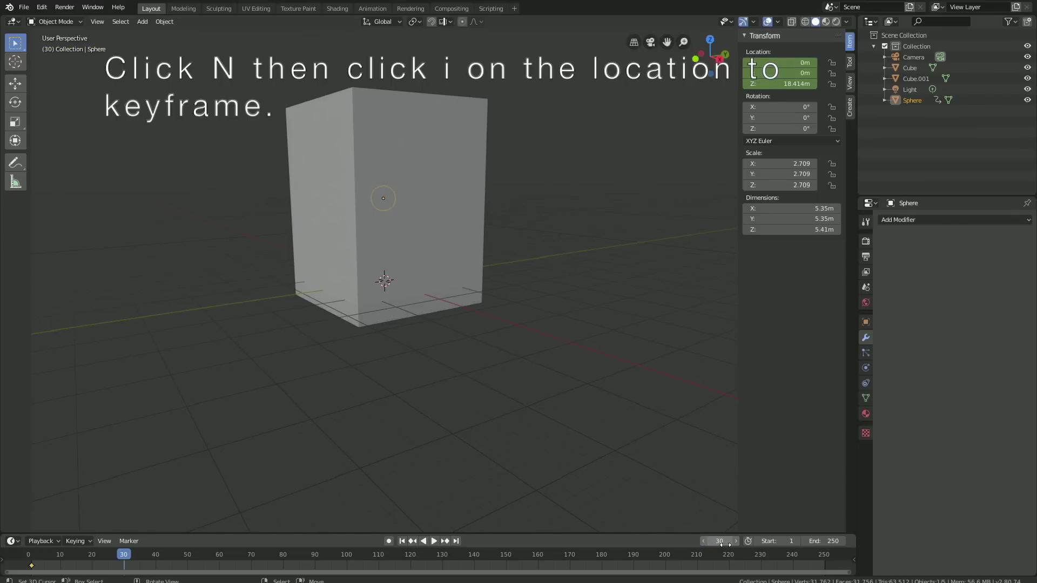
key("g")
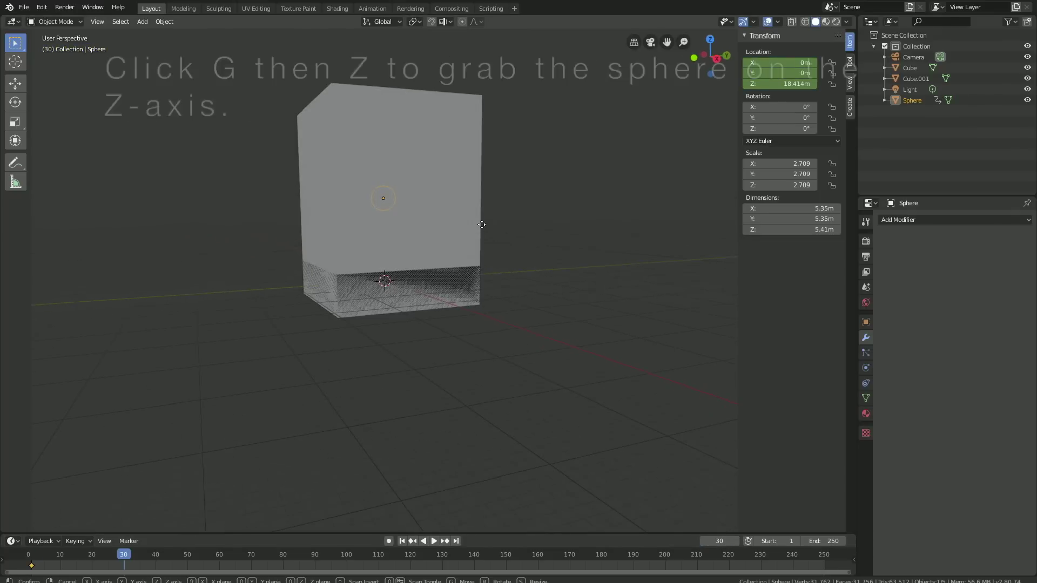
key("z")
left_click(449, 309)
middle_click_drag(449, 310, 438, 299)
key("g")
key("z")
left_click(466, 270)
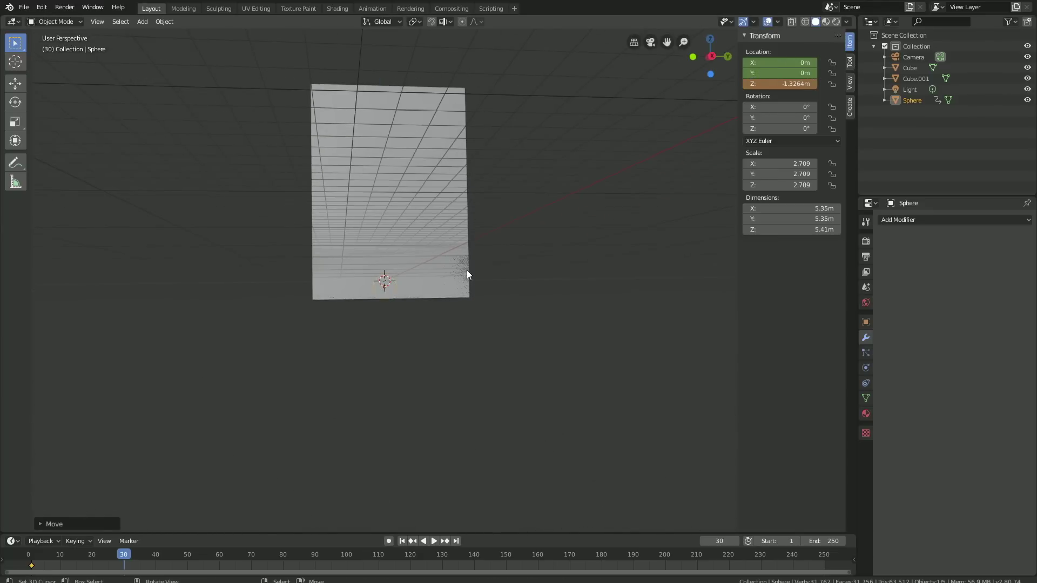
middle_click_drag(467, 270, 489, 291)
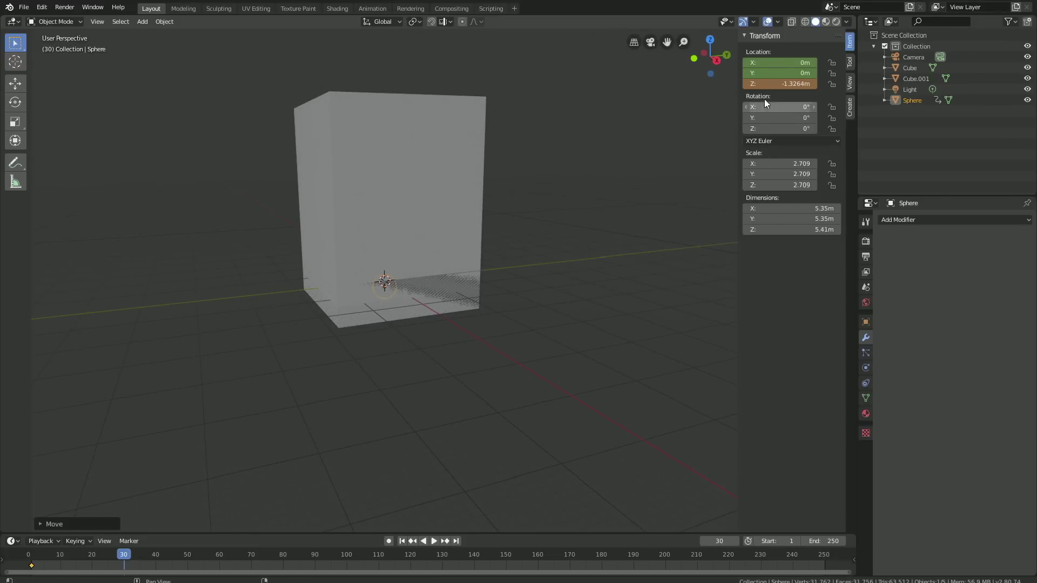
key("i")
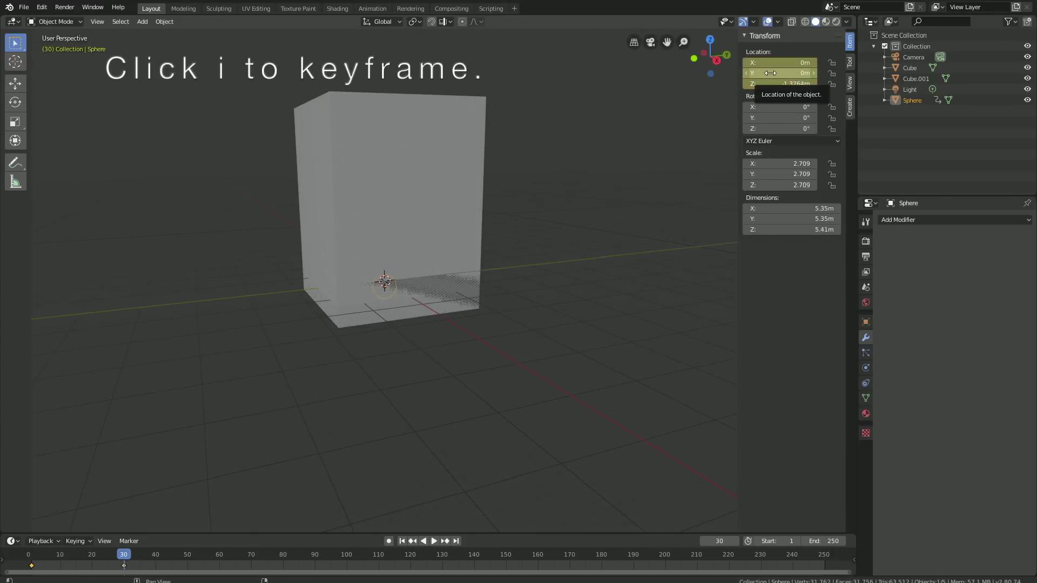
mouse_move(124, 574)
left_mouse_down()
mouse_move(43, 574)
mouse_move(127, 568)
left_mouse_up()
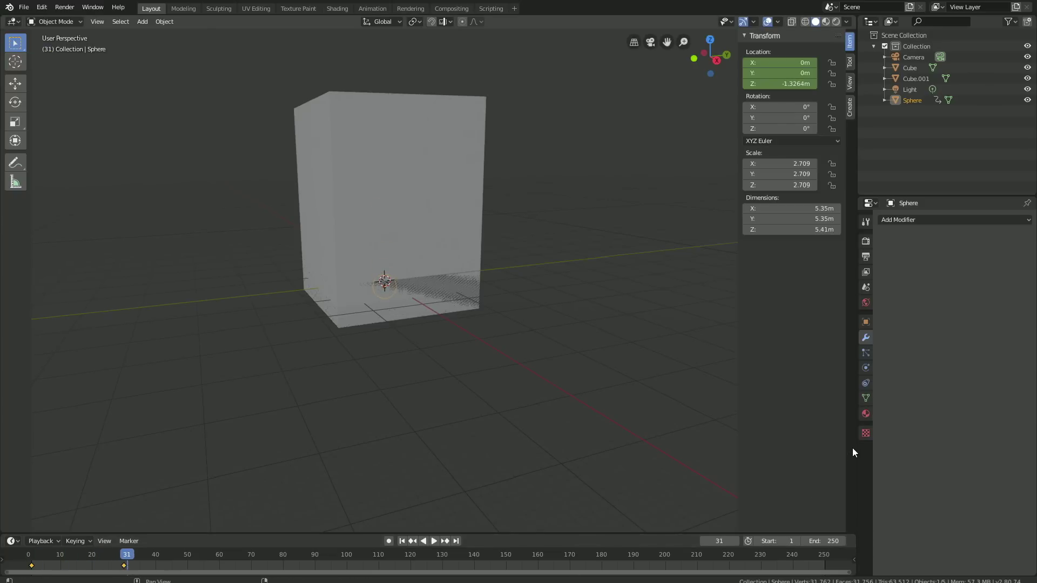
- Enable fluid physics on the sphere with the type Obstacle
left_click(866, 367)
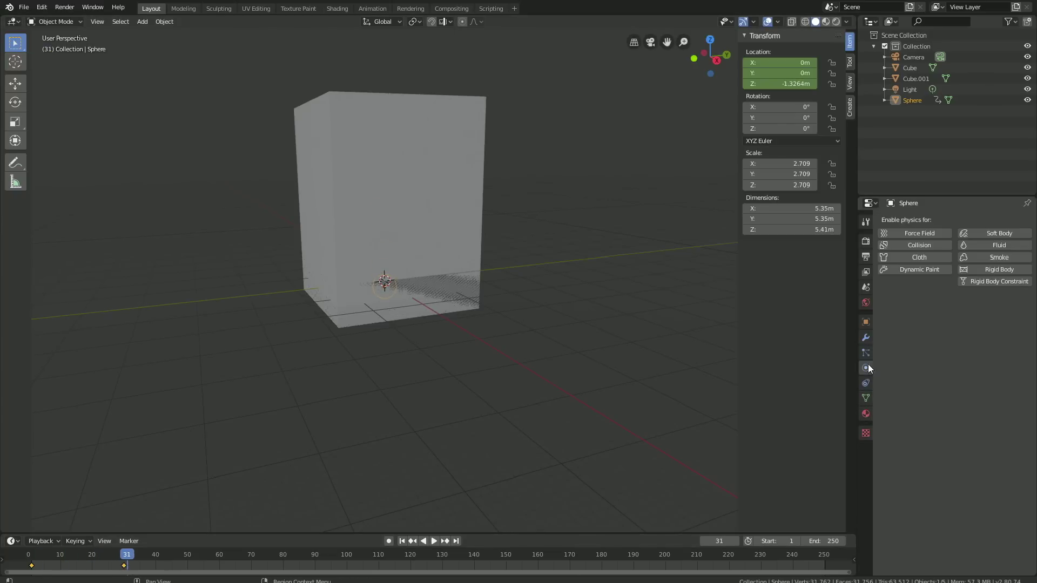
left_click(994, 245)
left_click(967, 312)
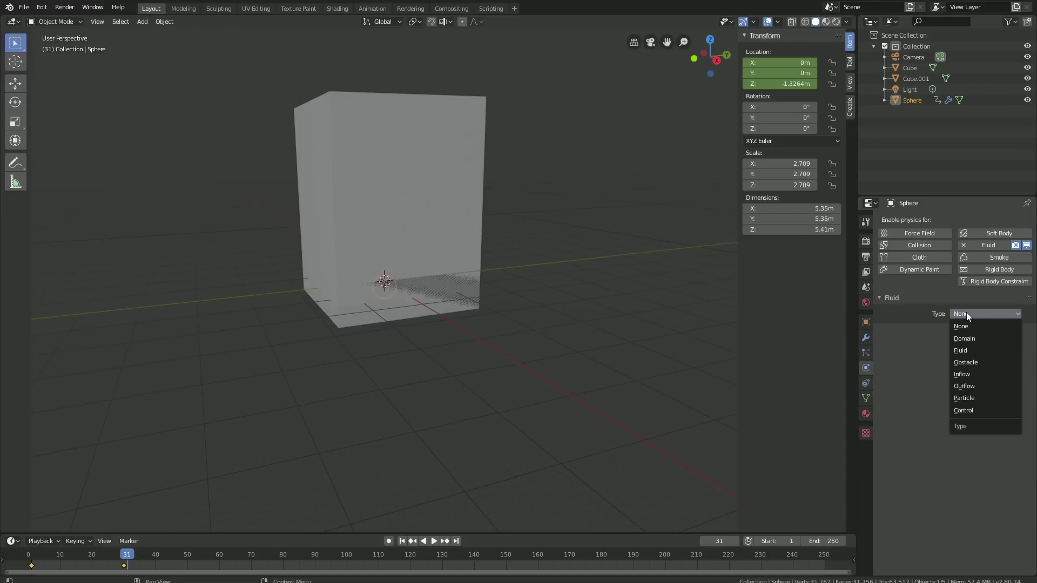
left_click(971, 358)
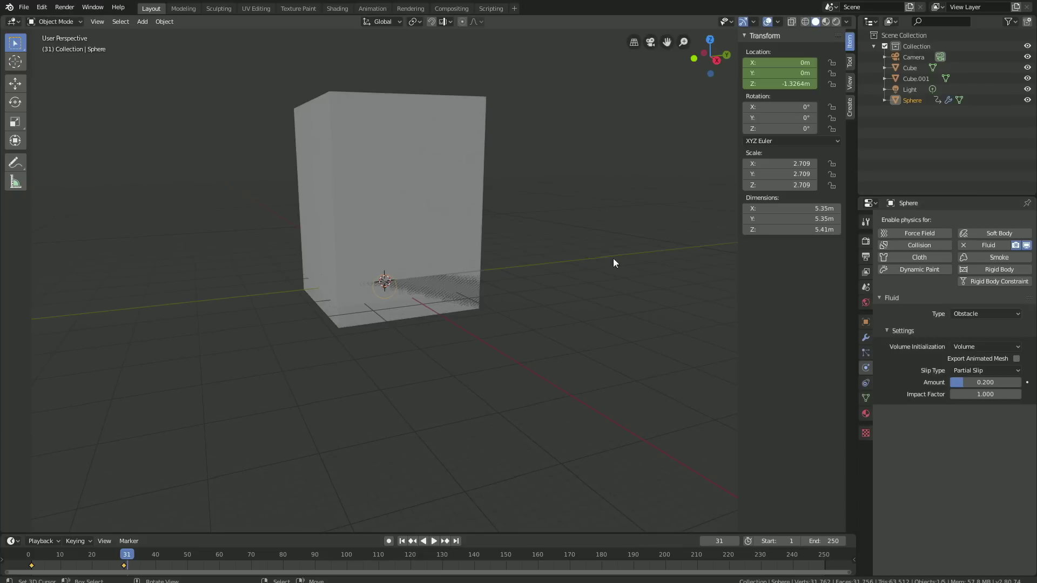
- Enable fluid physics on the low flattened cube and set its type to Fluid
left_click(464, 284)
left_click(991, 246)
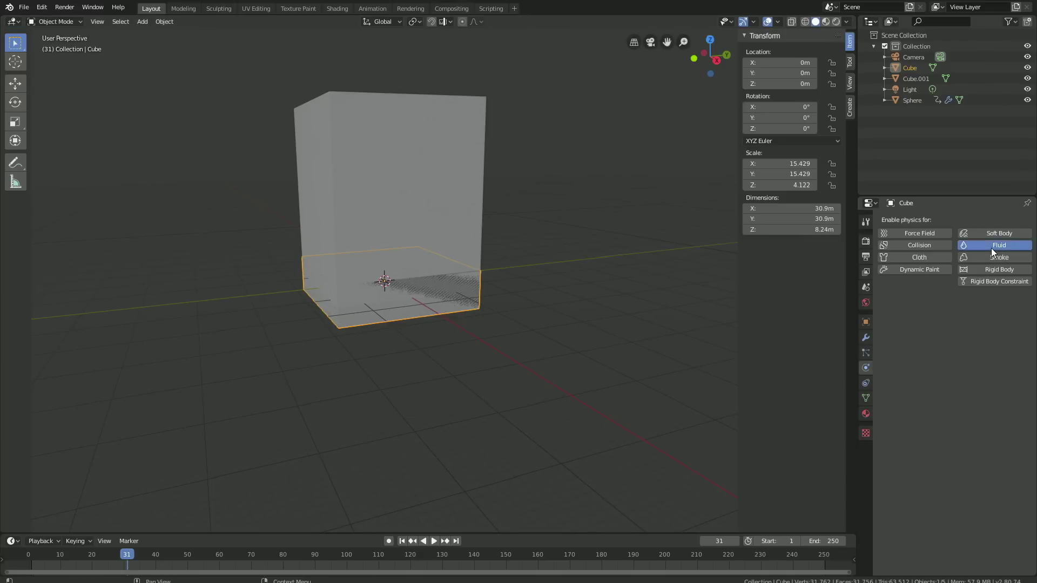
left_click(974, 312)
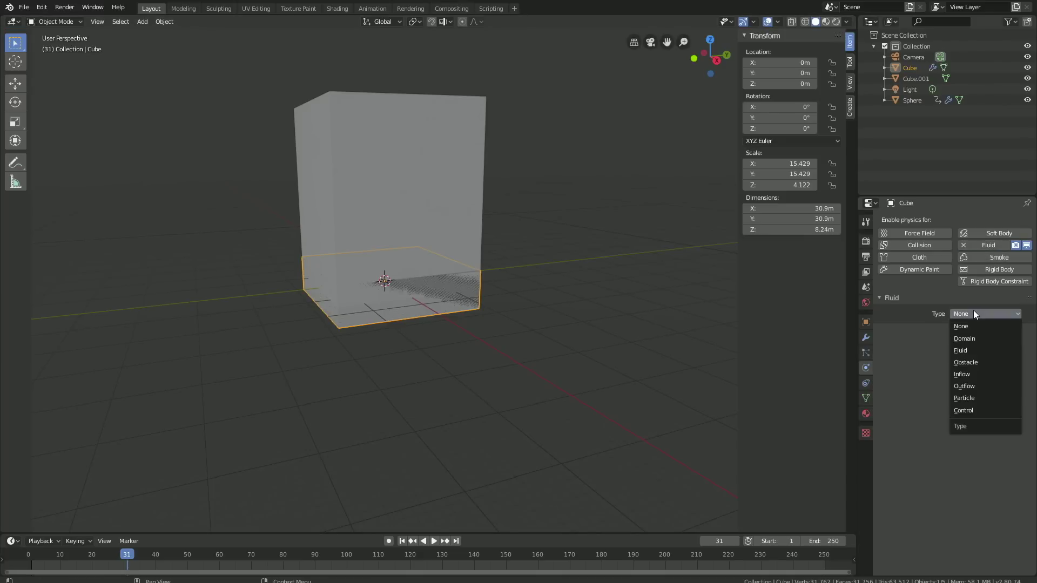
left_click(979, 349)
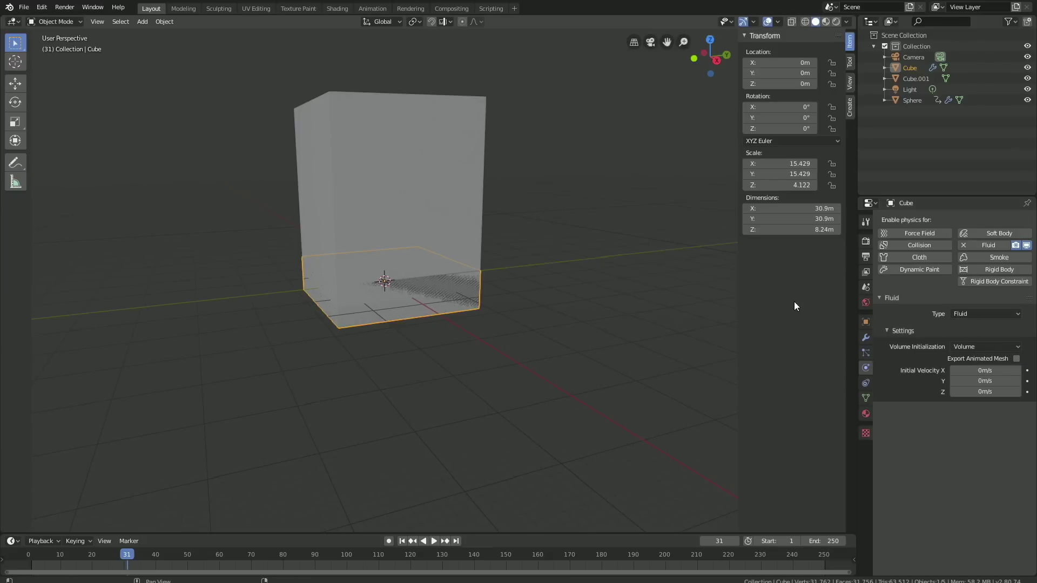
- Enable fluid physics on the tall box and set its type to Domain
left_click(450, 96)
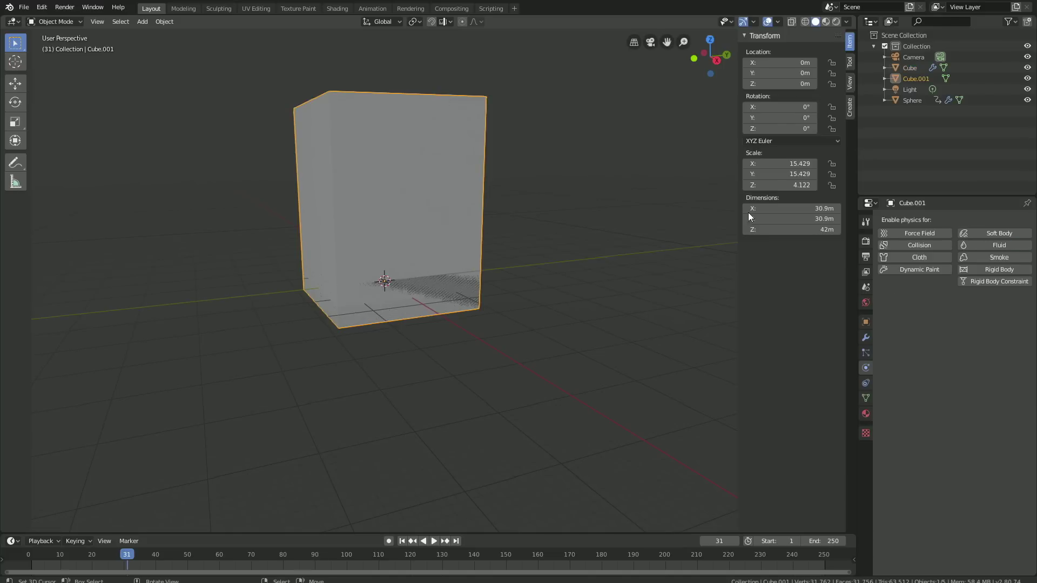
left_click(987, 244)
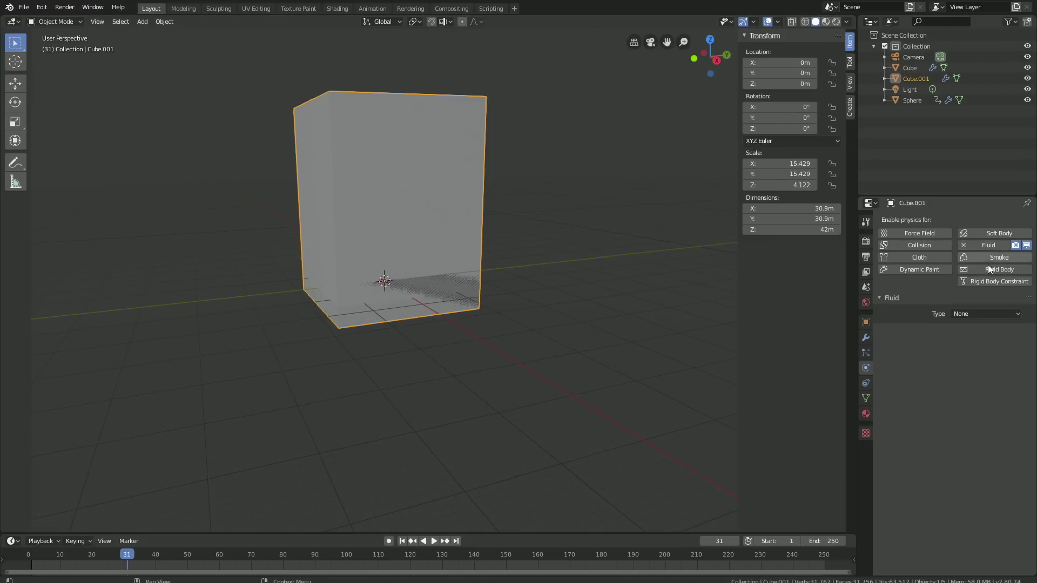
left_click(987, 313)
left_click(985, 338)
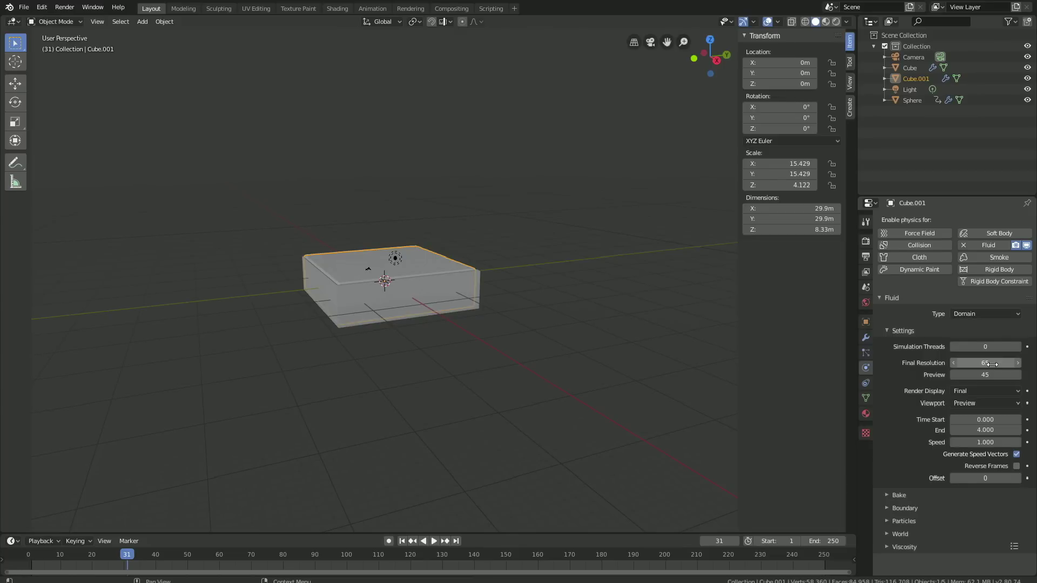
- Set the fluid domain's final resolution to 150 and its viewport display mode to Final
left_click(991, 363)
type("150")
key("Return")
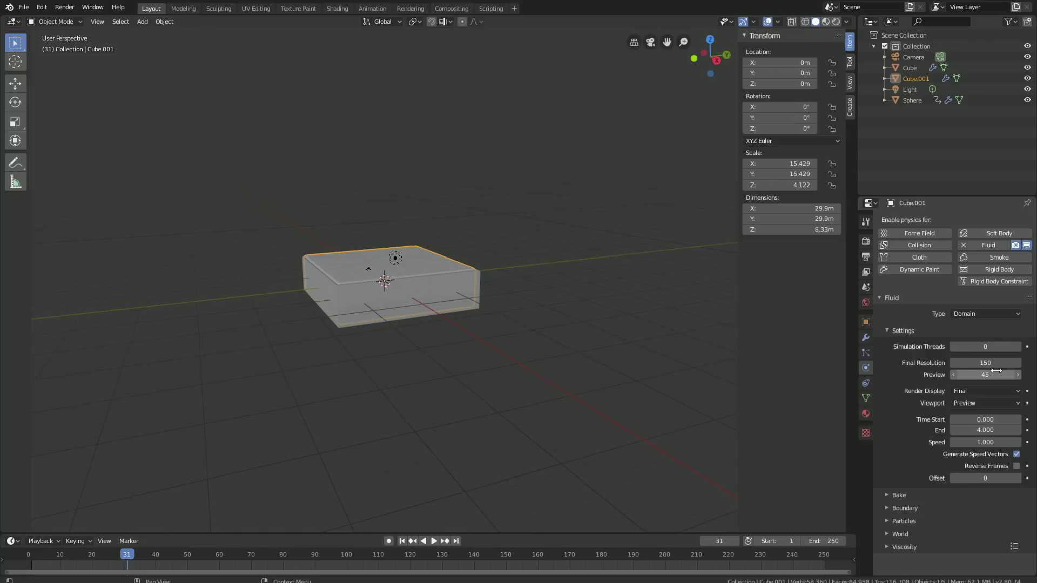
left_click(975, 406)
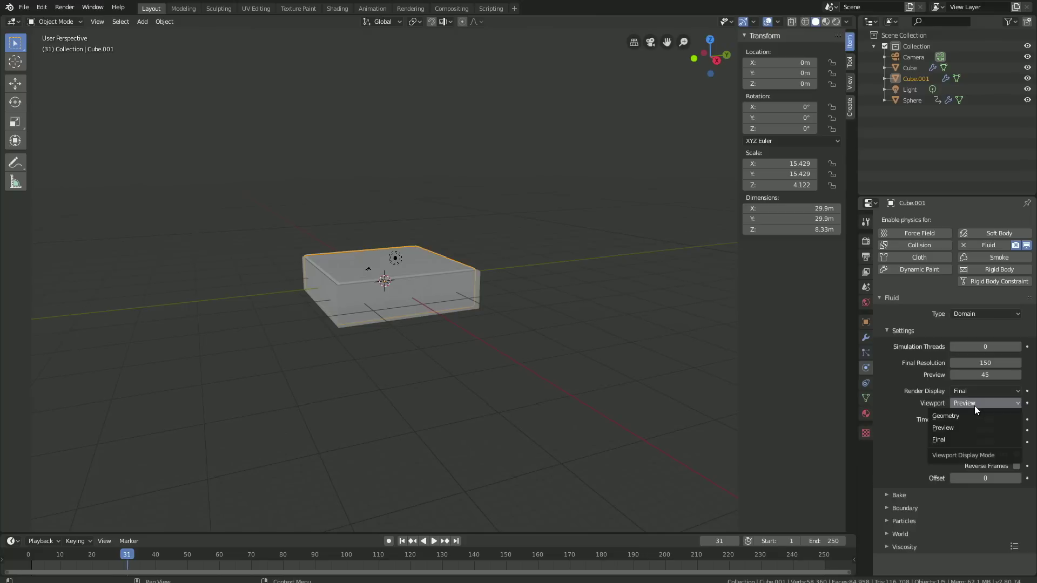
left_click(967, 441)
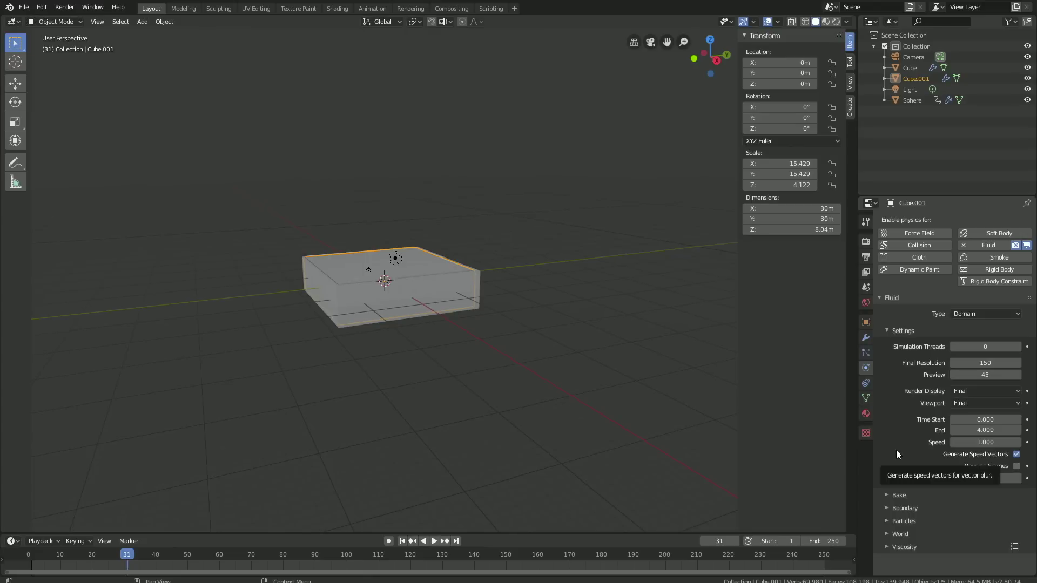
- Set the domain's simulation end time to 10 and bake the fluid
left_click(977, 430)
type("4.0")
type("10")
key("Return")
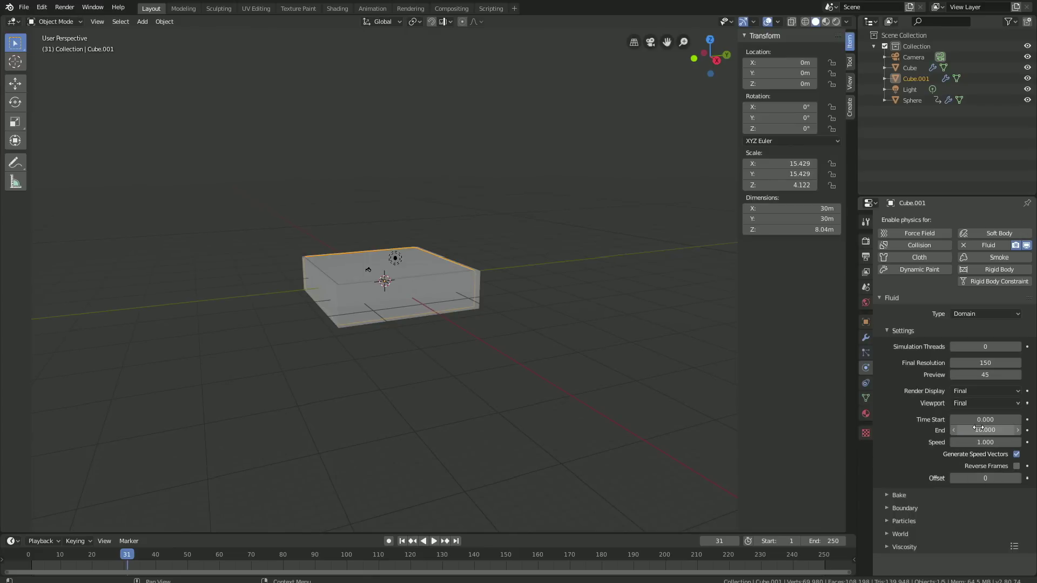
left_click(898, 495)
scroll(909, 460, "down", 1)
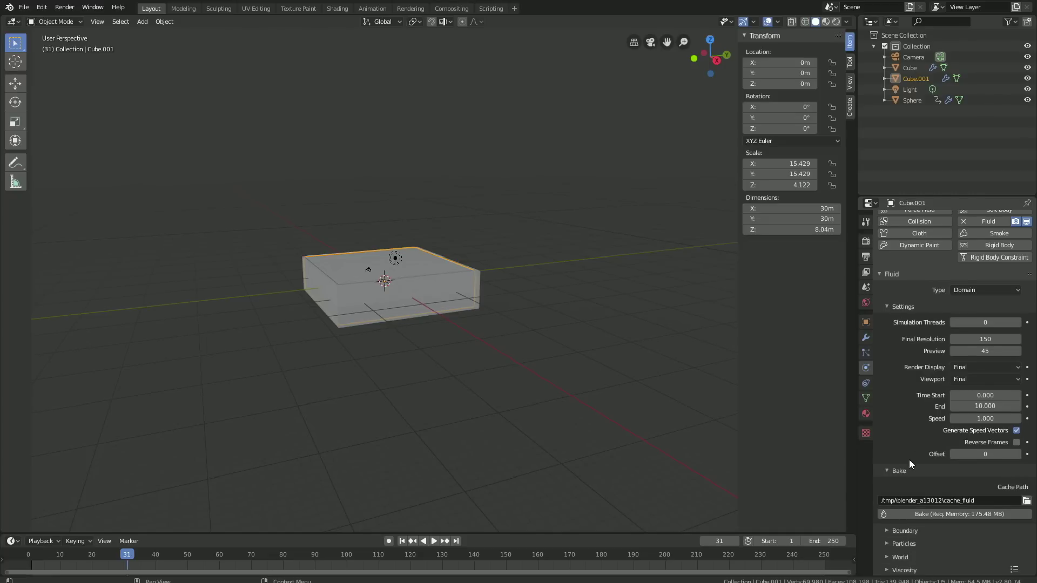
left_click(923, 515)
- Add render-visibility toggles to the outliner and hide the original low fluid cube from the viewport and renders
middle_click_drag(346, 422, 488, 296)
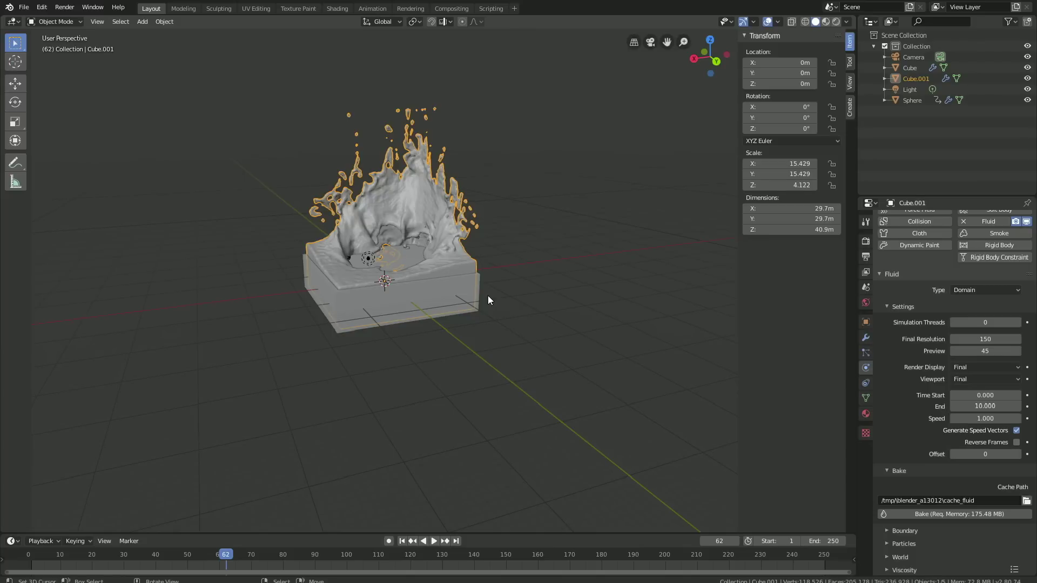
left_click(477, 280)
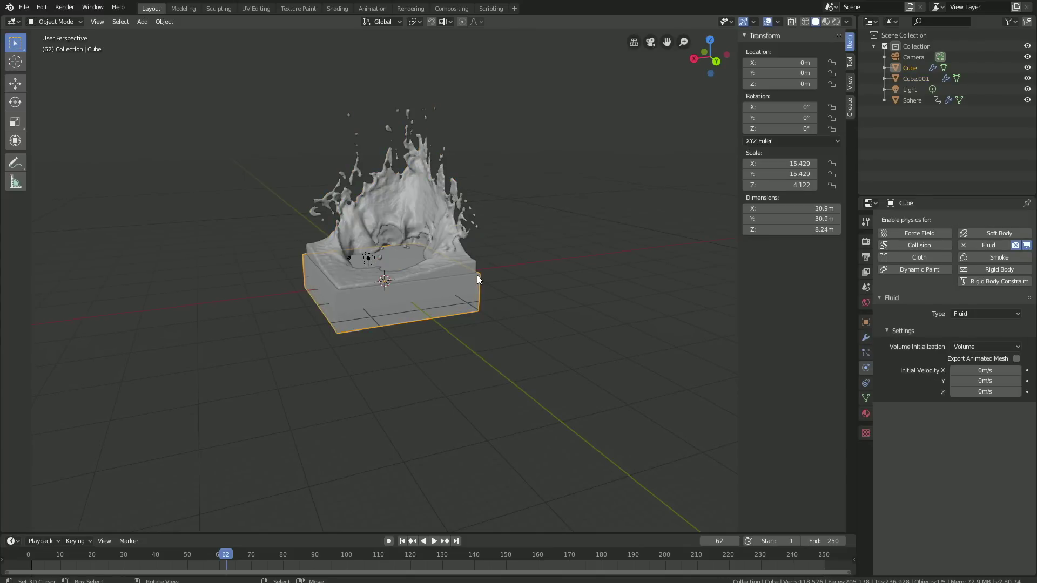
left_click(1016, 23)
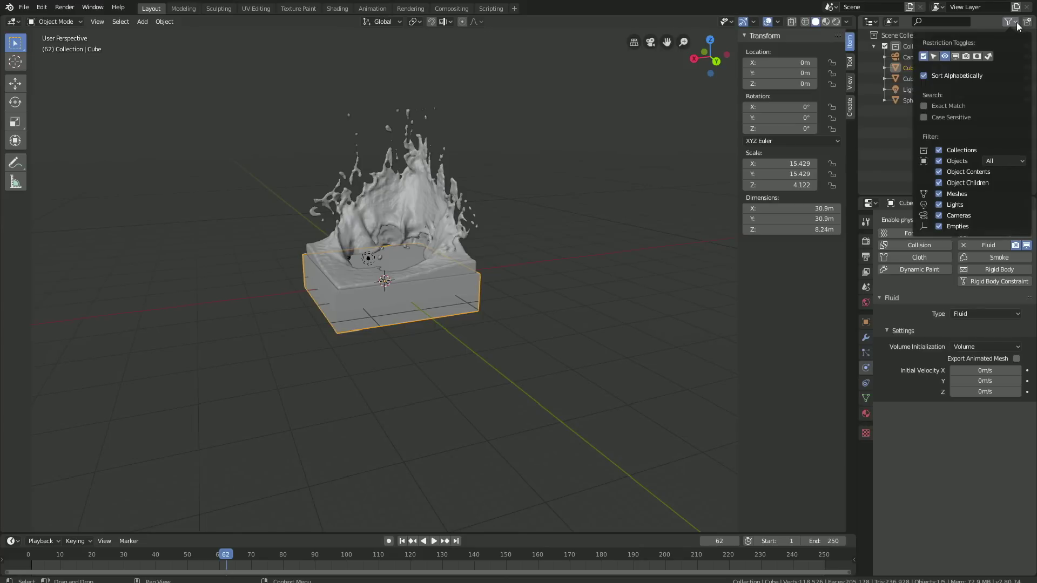
left_click(967, 57)
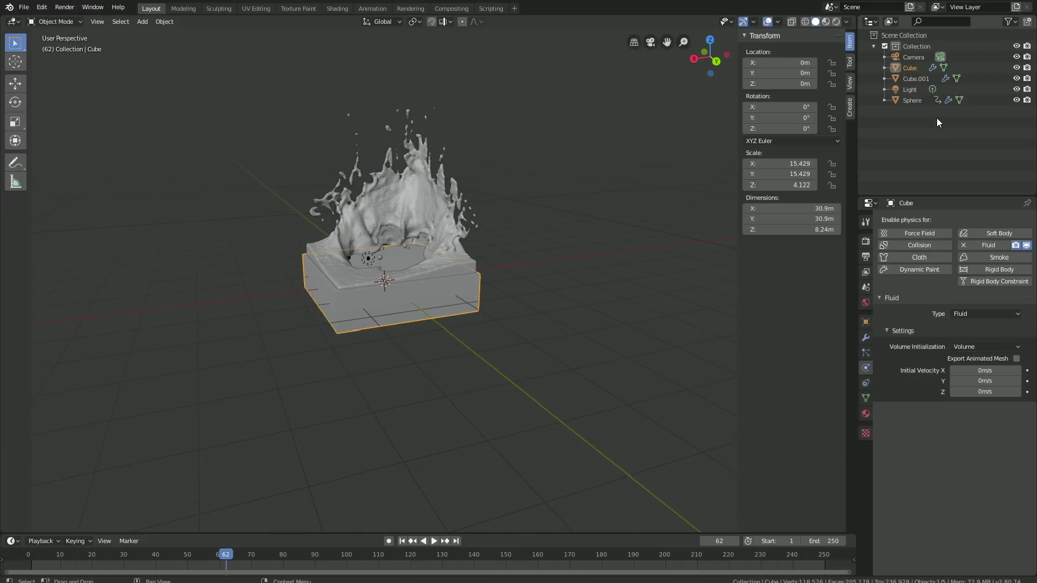
left_click(1016, 67)
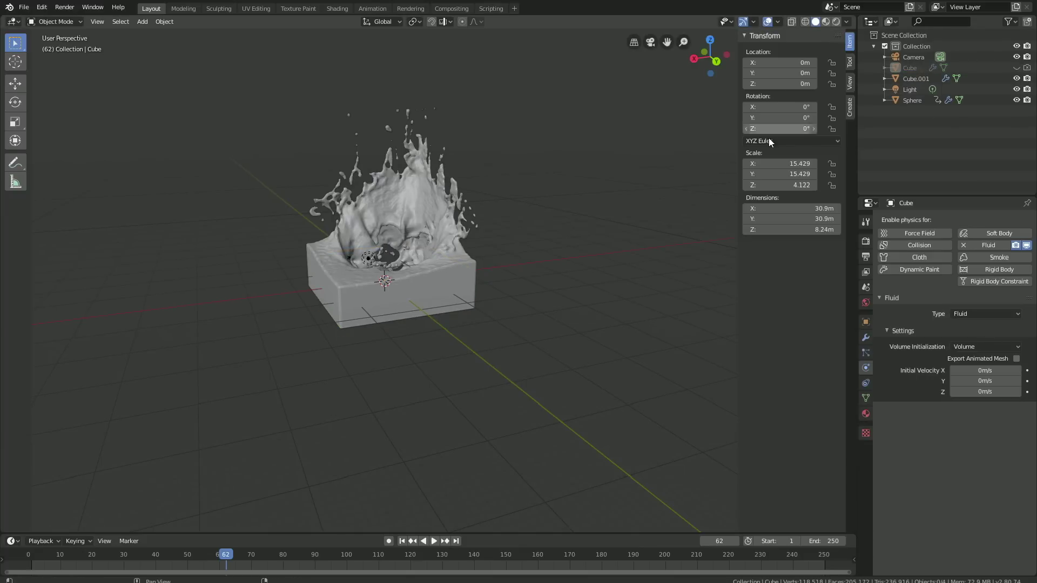
- Play the baked simulation from the early frames and examine the splash and the liquid surface up close
left_click(46, 563)
key("space")
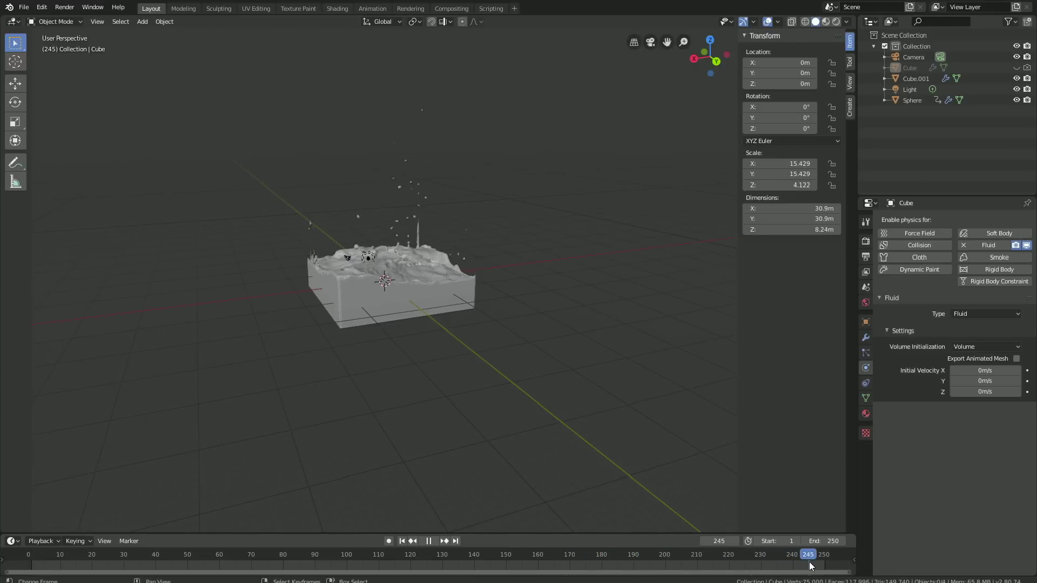
key("space")
scroll(473, 293, "up", 4)
middle_click_drag(474, 293, 550, 309)
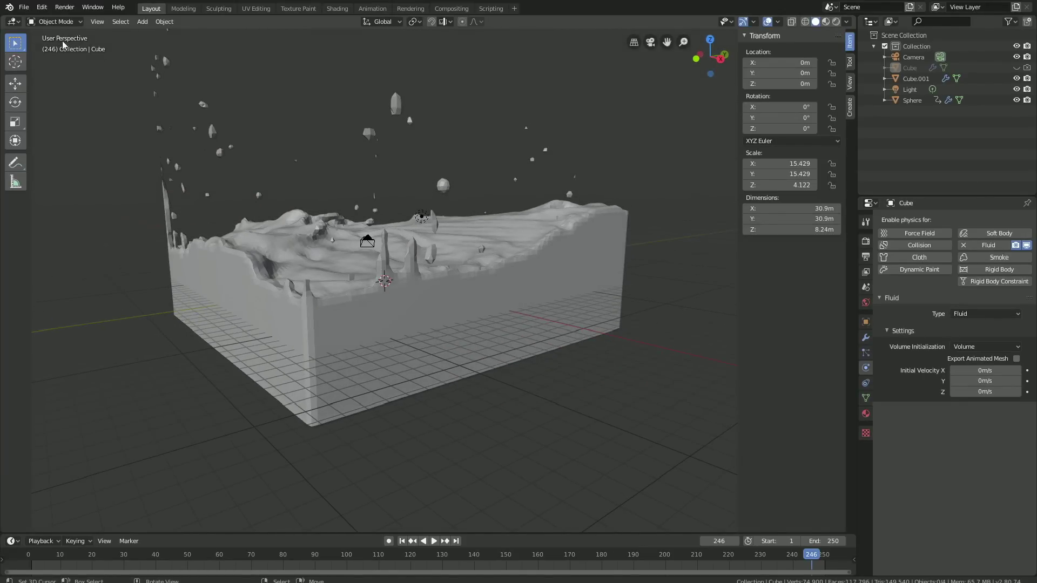
- Save the project under the name tut in the Splash folder
left_click(24, 7)
left_click(47, 91)
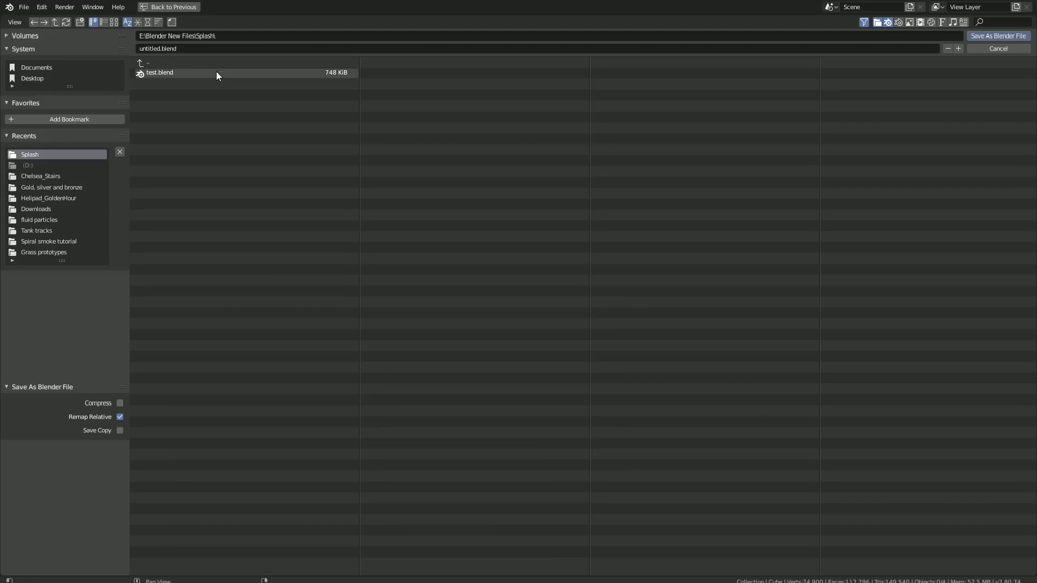
left_click(190, 47)
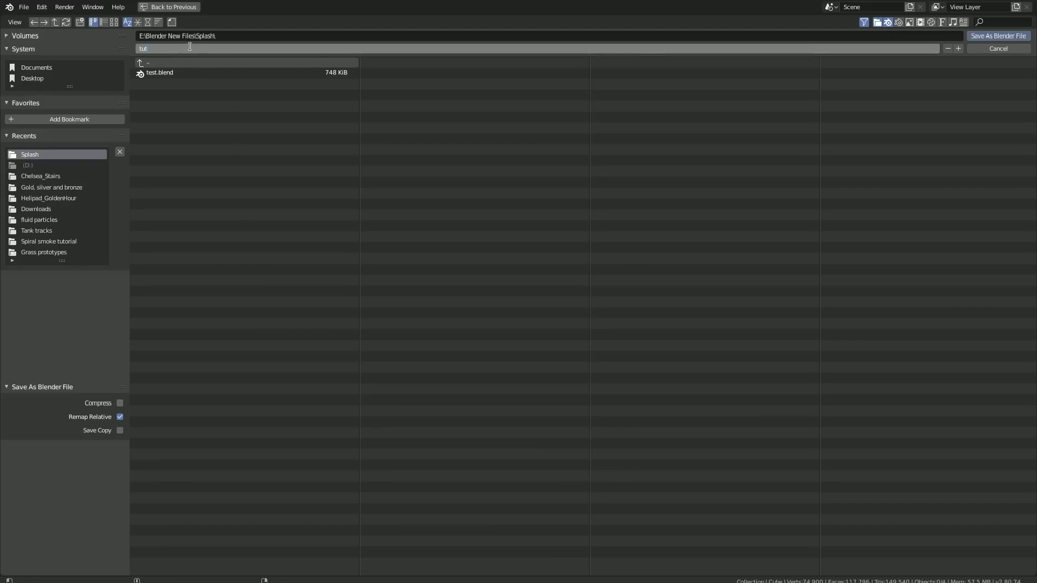
key("Return")
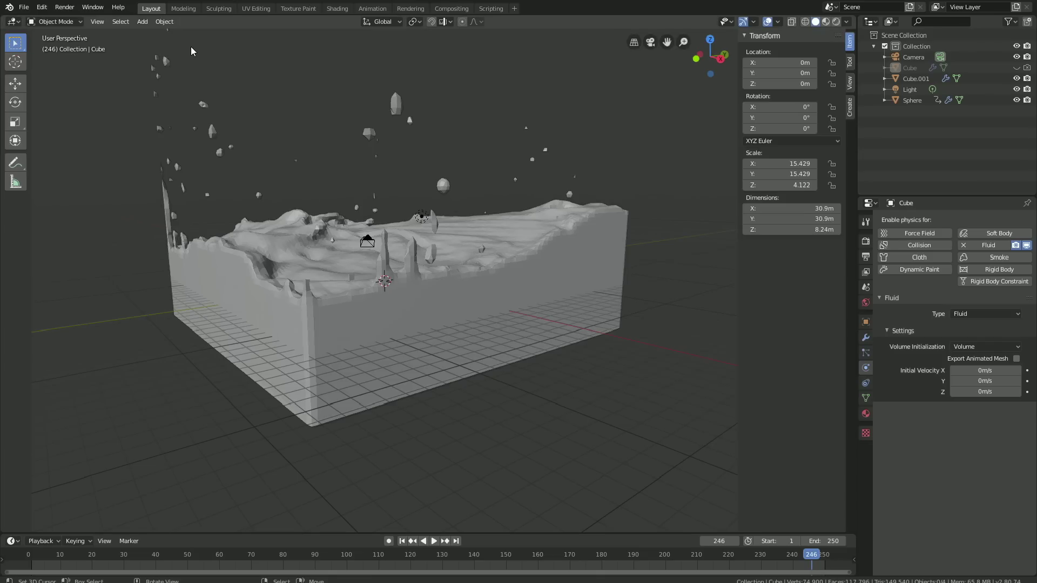
- Change the scene light to a Sun with a strength of 30
left_click(421, 217)
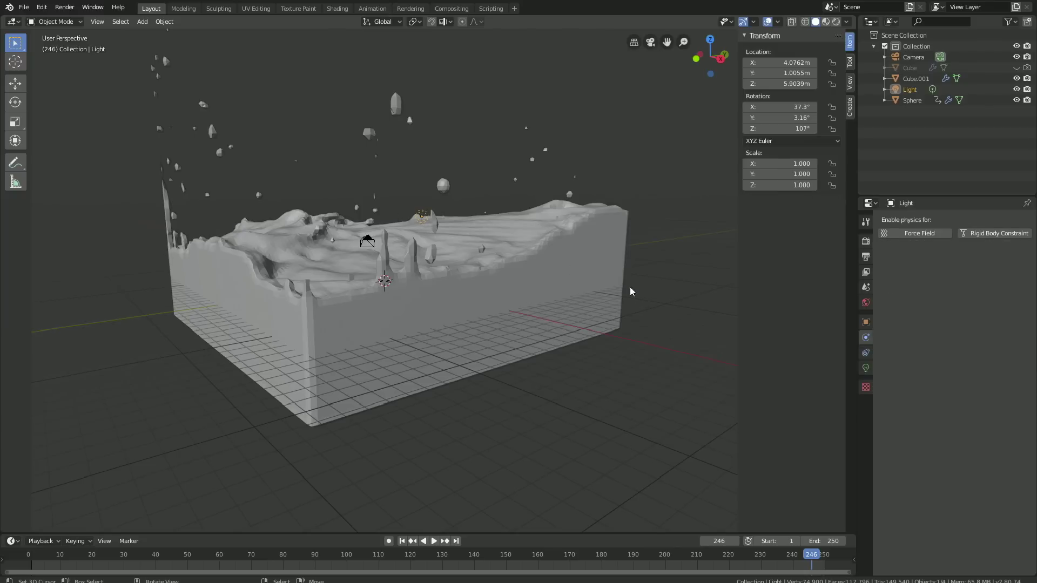
left_click(866, 368)
left_click(939, 266)
left_click(967, 290)
type("30")
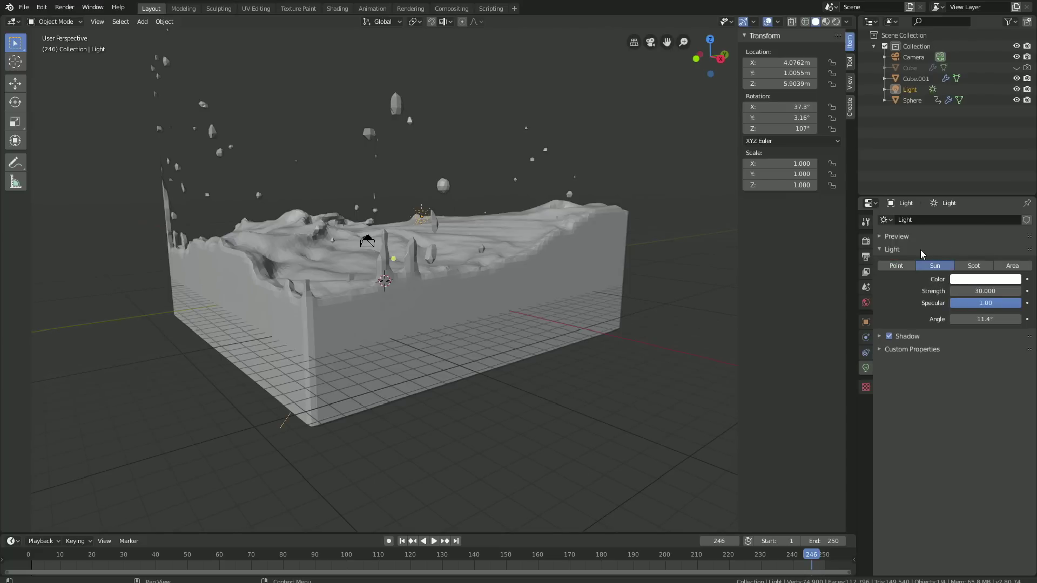
- Move the sun light high above the liquid, to about X 6.0 m, Y 9.0 m, Z 22.7 m
scroll(572, 239, "down", 3)
key("g")
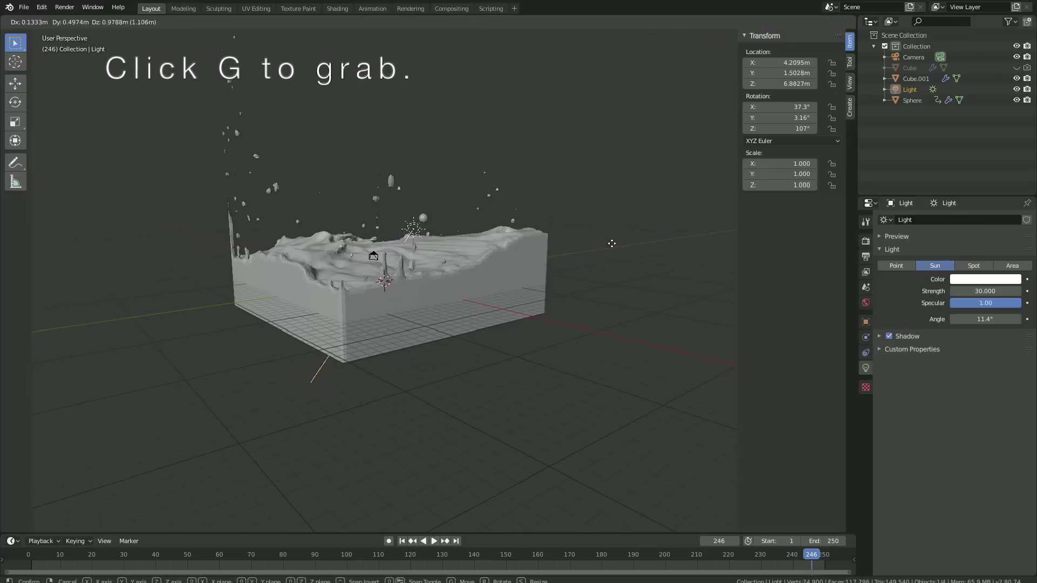
left_click(664, 123)
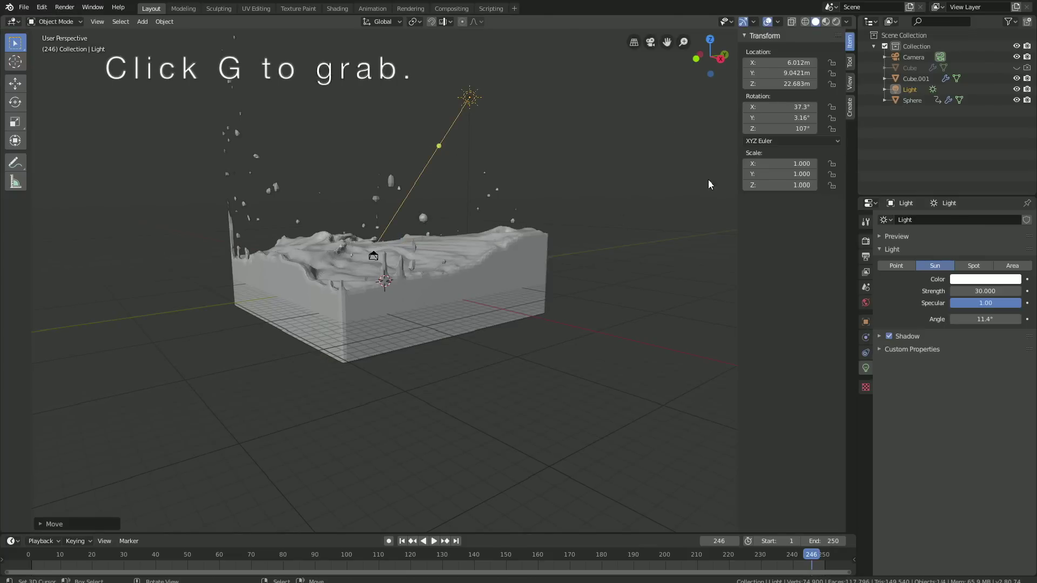
- Switch the render engine to Cycles and its device to GPU Compute
left_click(866, 243)
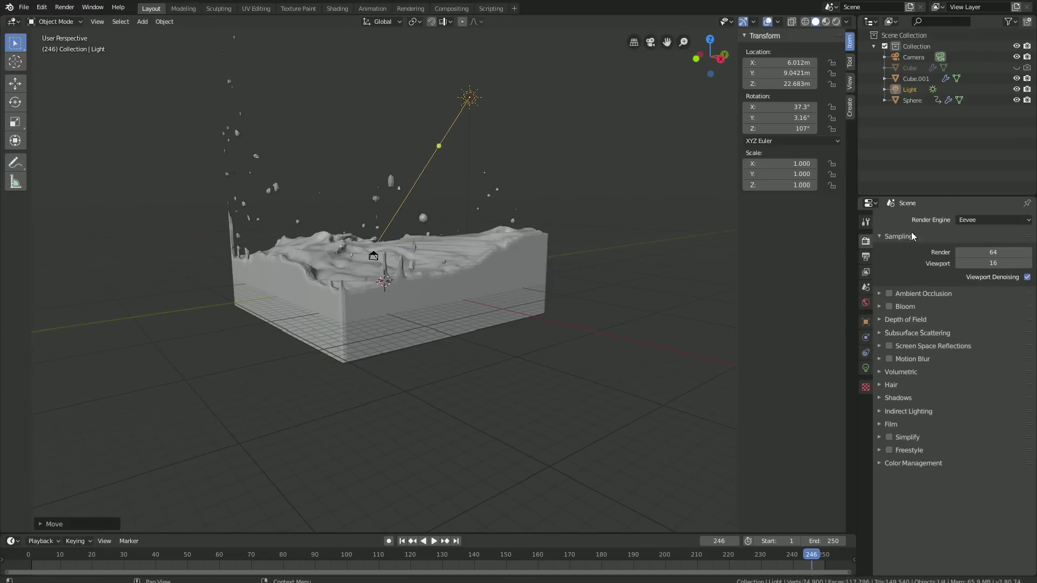
left_click(967, 221)
left_click(971, 256)
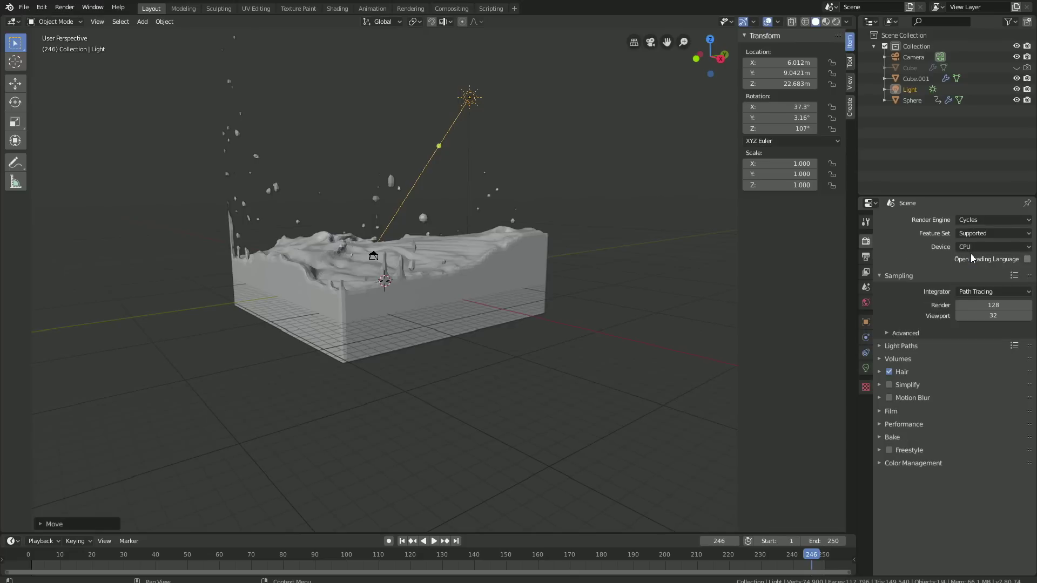
left_click(973, 248)
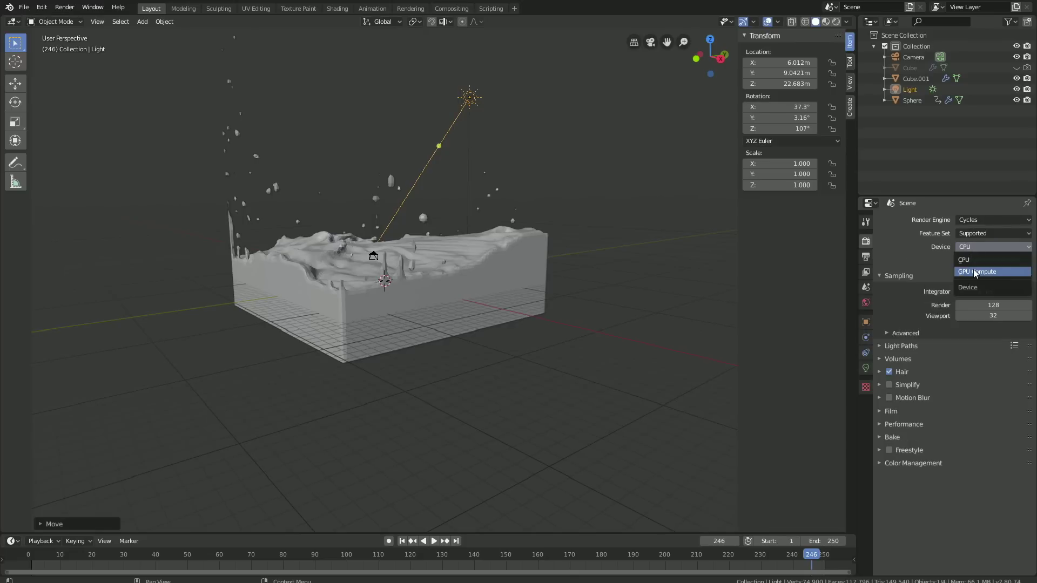
left_click(976, 272)
- Set both the render and viewport samples to 200
left_click(980, 291)
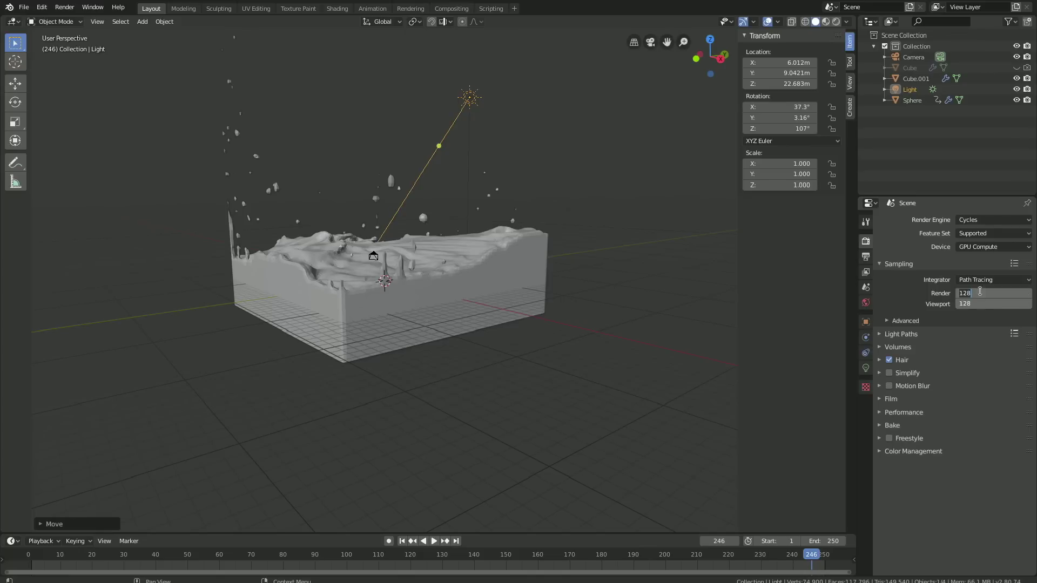
type("200")
key("Return")
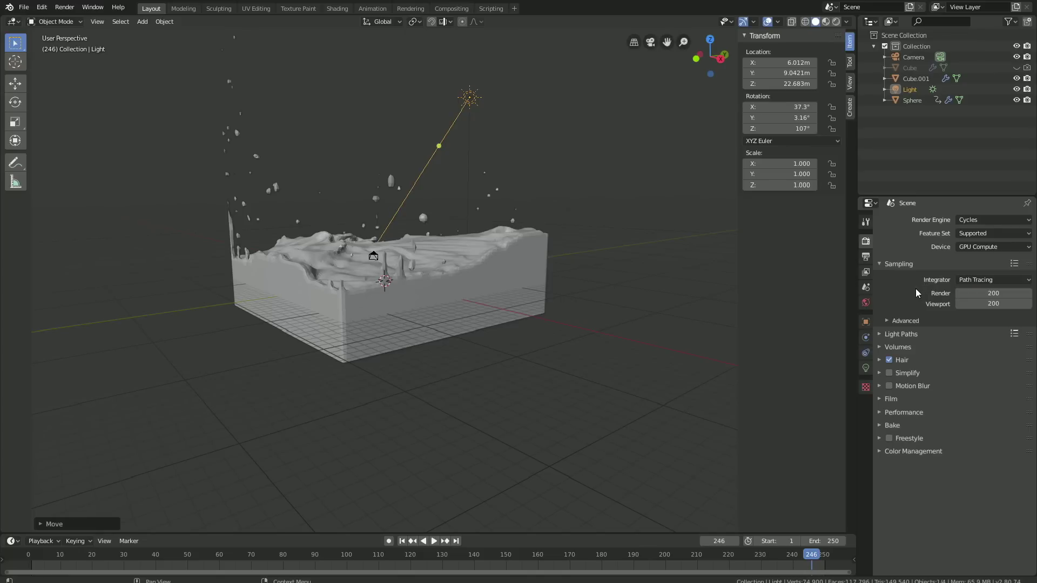
- Set the render tile size to 512 in both X and Y
left_click(937, 411)
left_click_drag(993, 480, 994, 496)
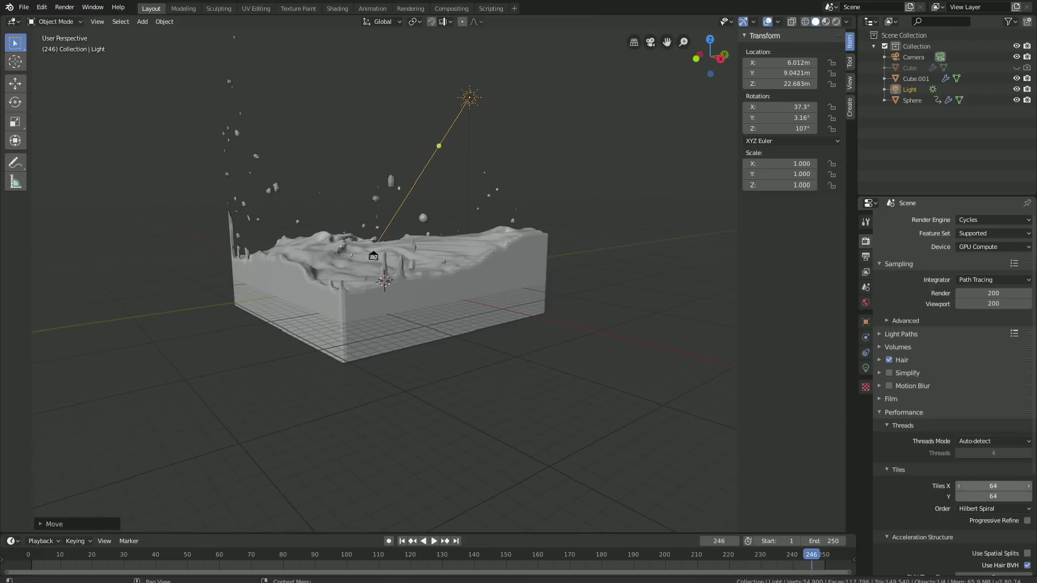
type("512")
key("Return")
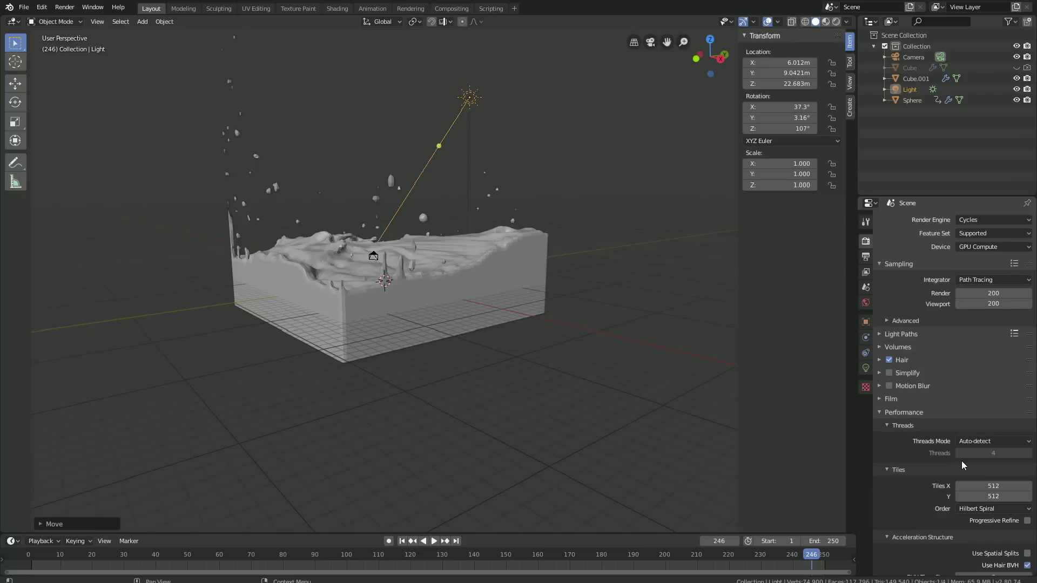
- Preview the scene in rendered shading and set the world background to pure white with a strength of 3.5
left_click(836, 22)
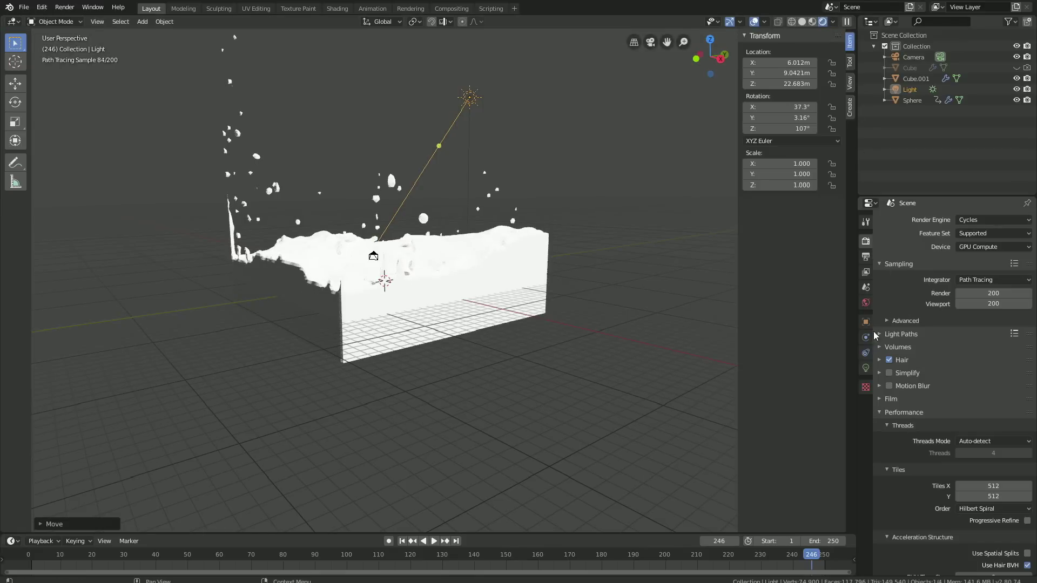
left_click(867, 304)
left_click(989, 285)
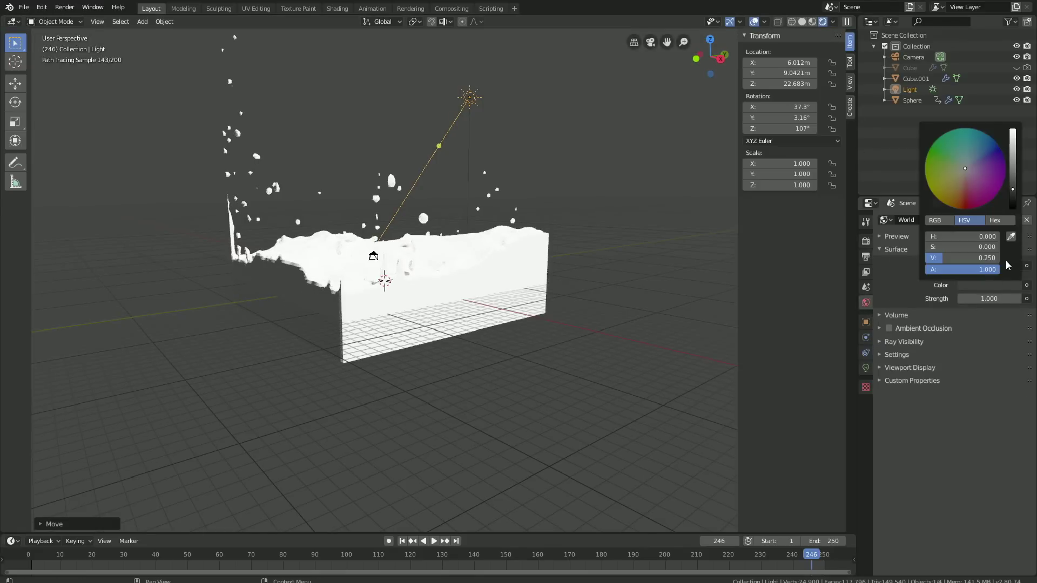
left_click_drag(1012, 172, 1013, 131)
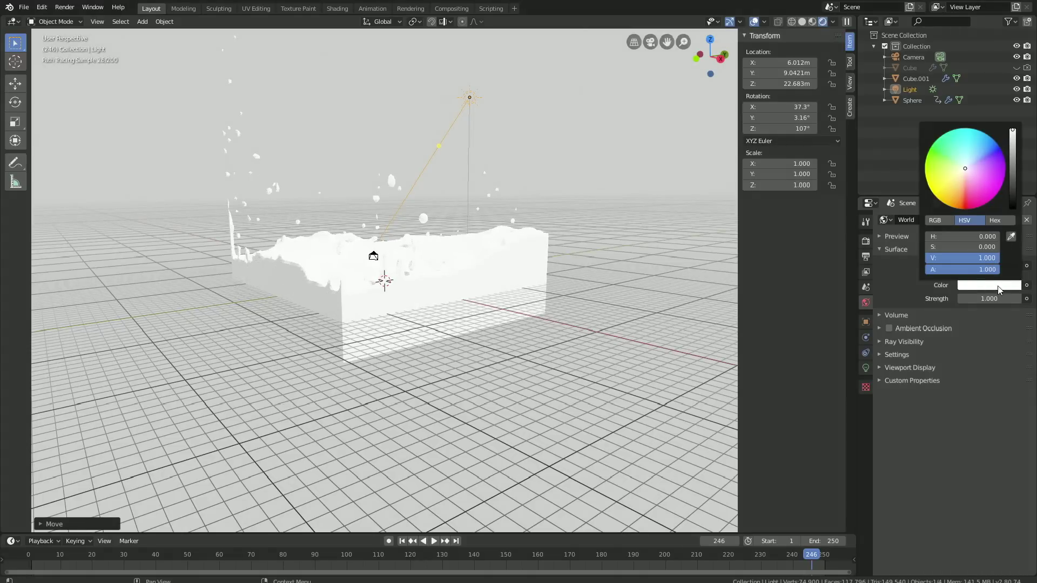
left_click(985, 298)
type("3.5")
key("Return")
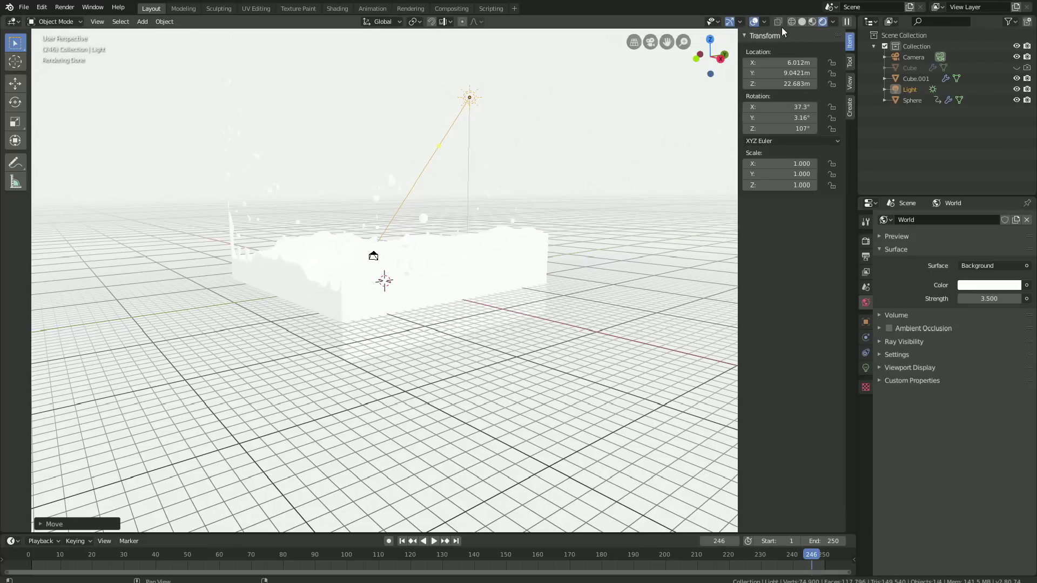
- Hide the viewport overlays and change the liquid domain's material surface to Glass BSDF
left_click(753, 22)
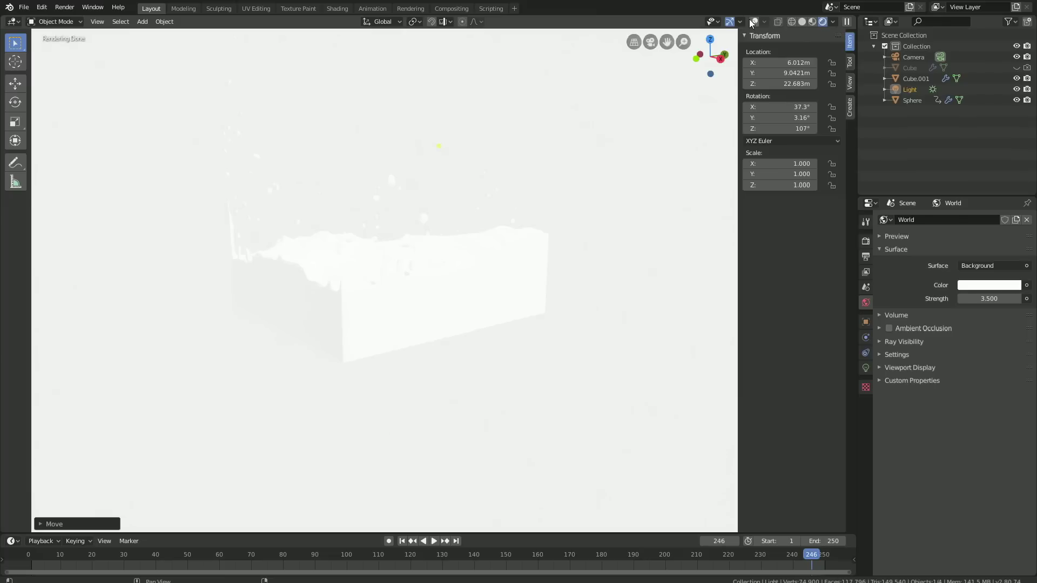
left_click(535, 255)
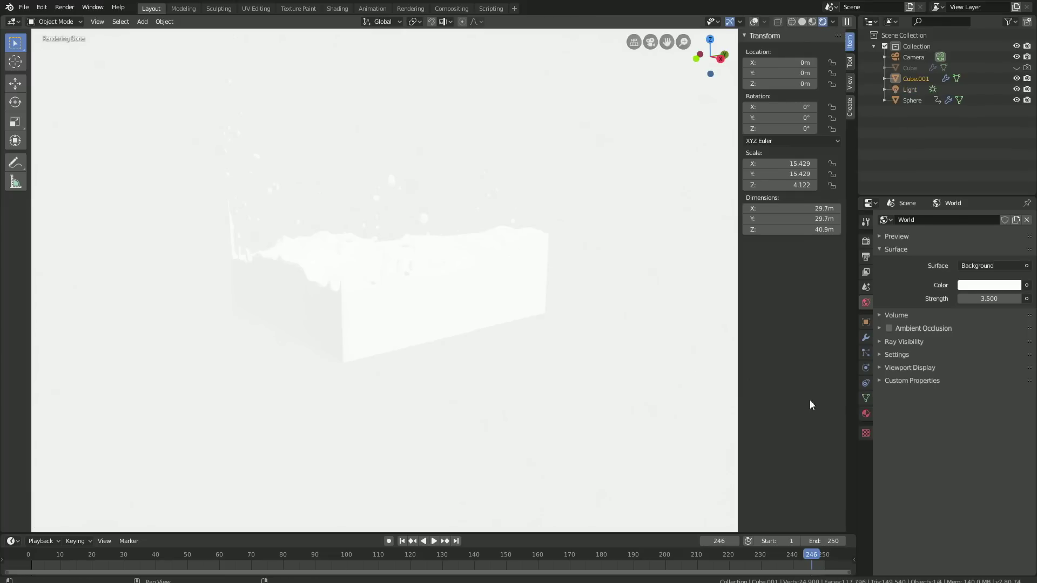
left_click(866, 415)
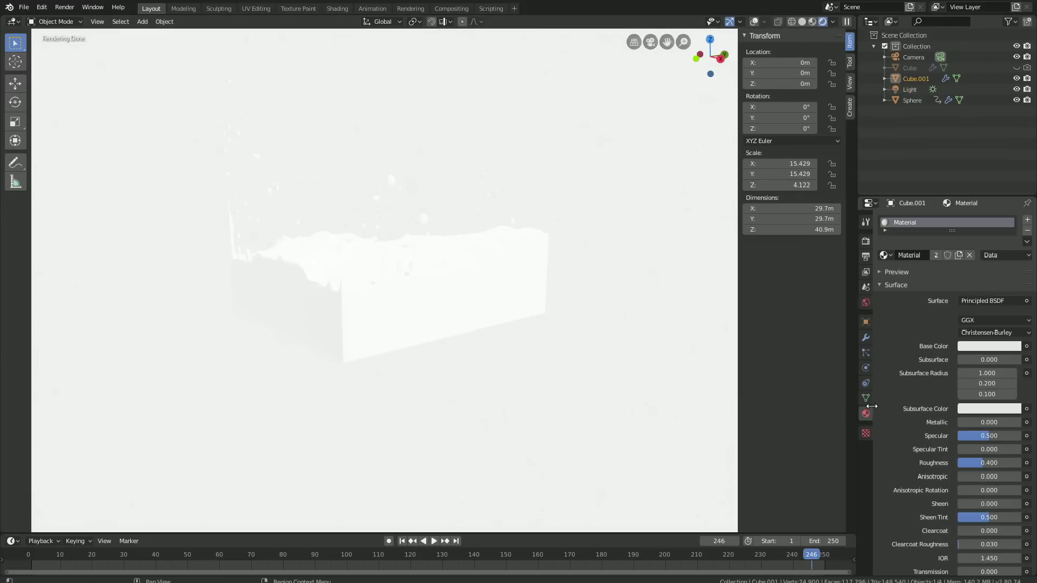
left_click(967, 303)
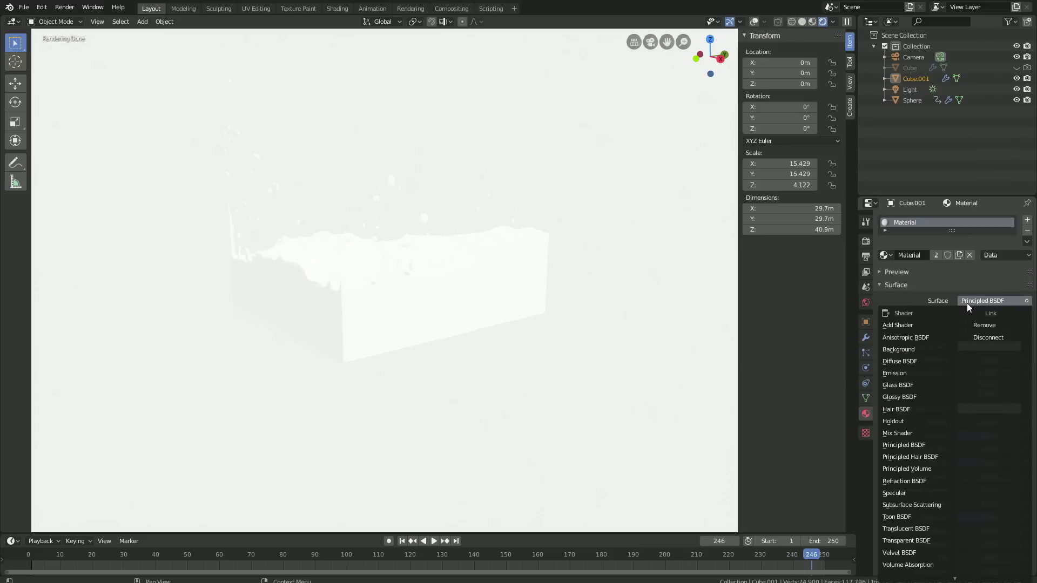
left_click(922, 384)
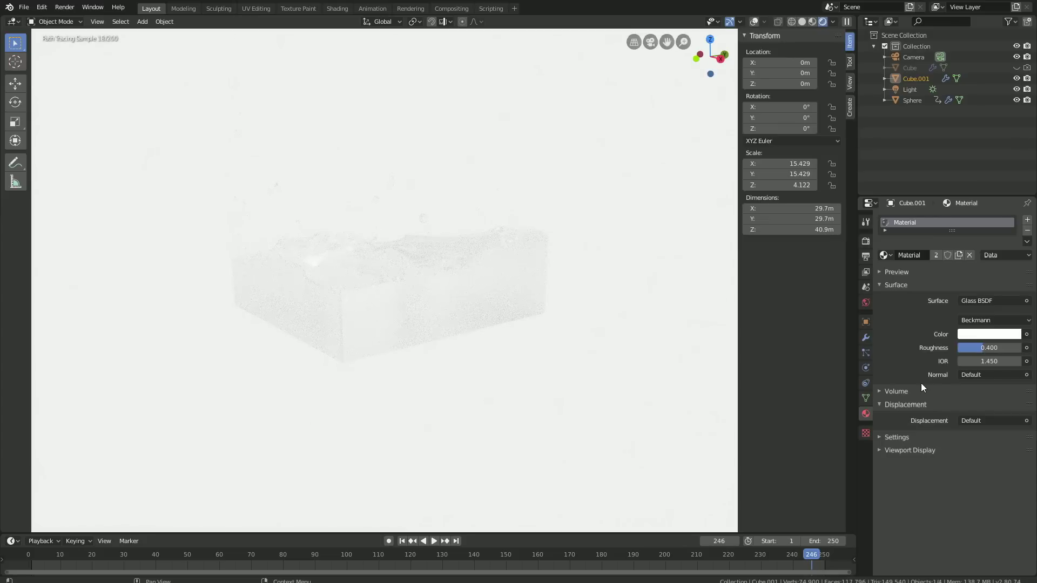
- Set the liquid glass material's IOR to 4/3 and its roughness to 0.1
left_click(972, 359)
type("4/3")
key("Return")
double_click(980, 348)
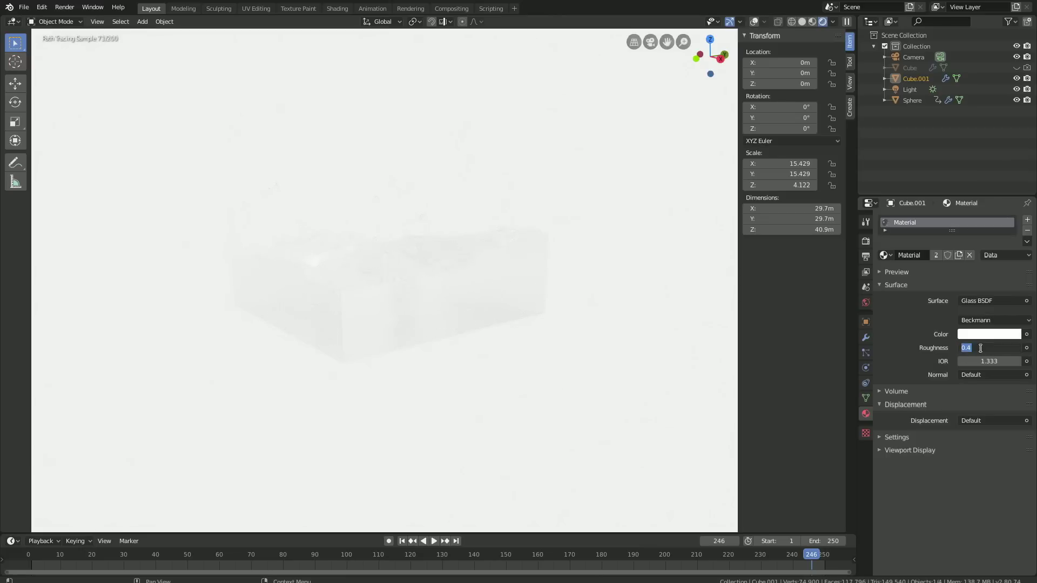
type("0.1")
key("Return")
- Tint the liquid's glass material light blue, with hue about 0.609 and saturation about 0.382
left_click(982, 335)
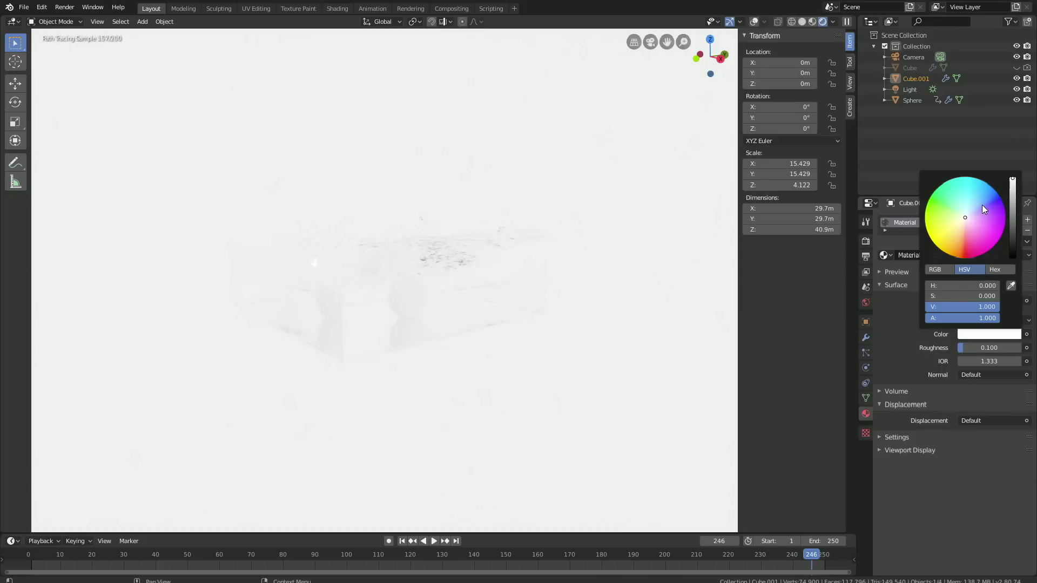
left_click_drag(981, 204, 975, 205)
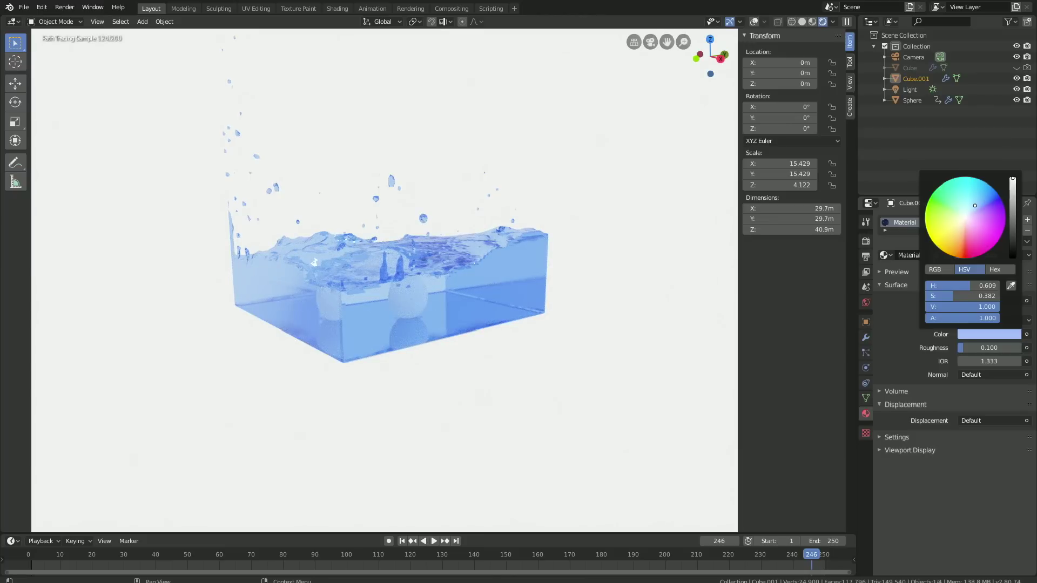
middle_click_drag(513, 335, 406, 299)
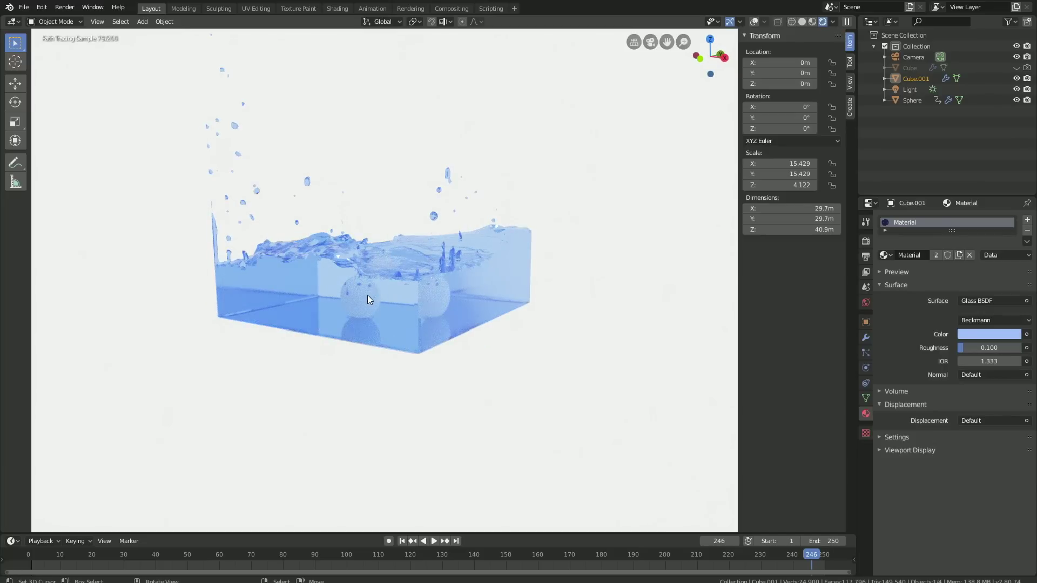
- Give the sphere a new material with a Glossy BSDF surface and roughness 1.0
left_click(913, 101)
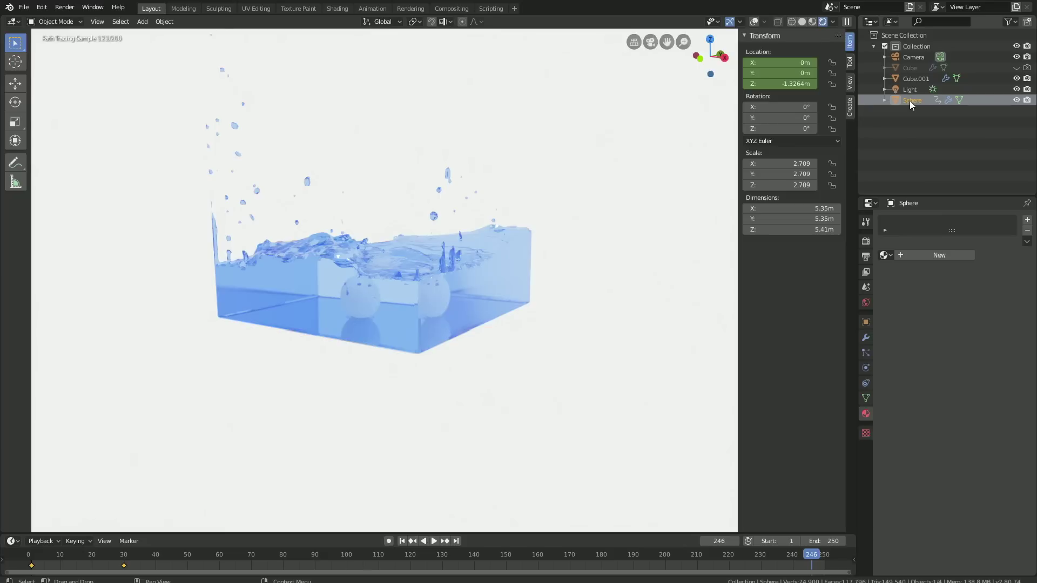
left_click(918, 255)
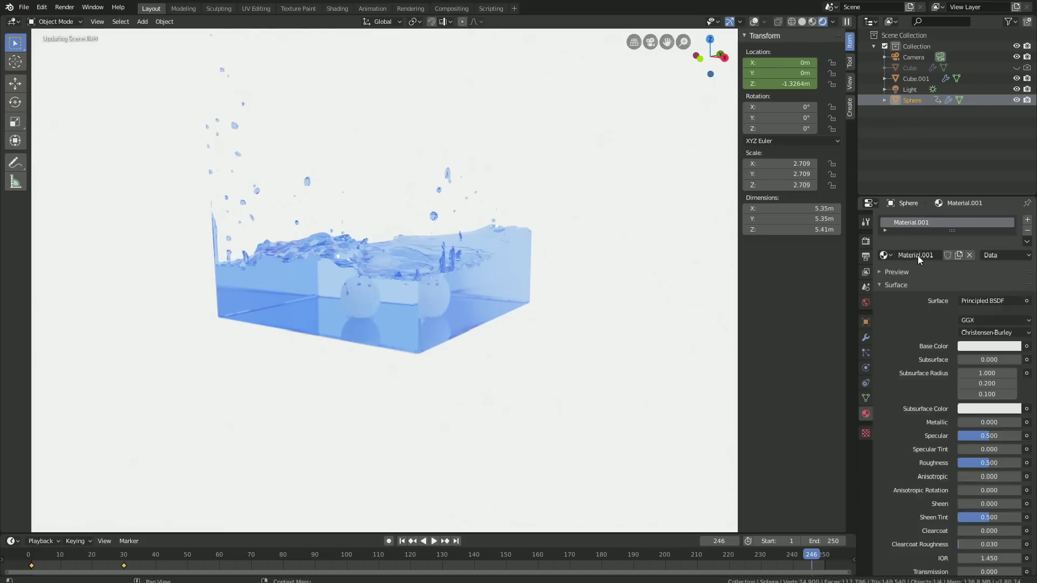
left_click(969, 300)
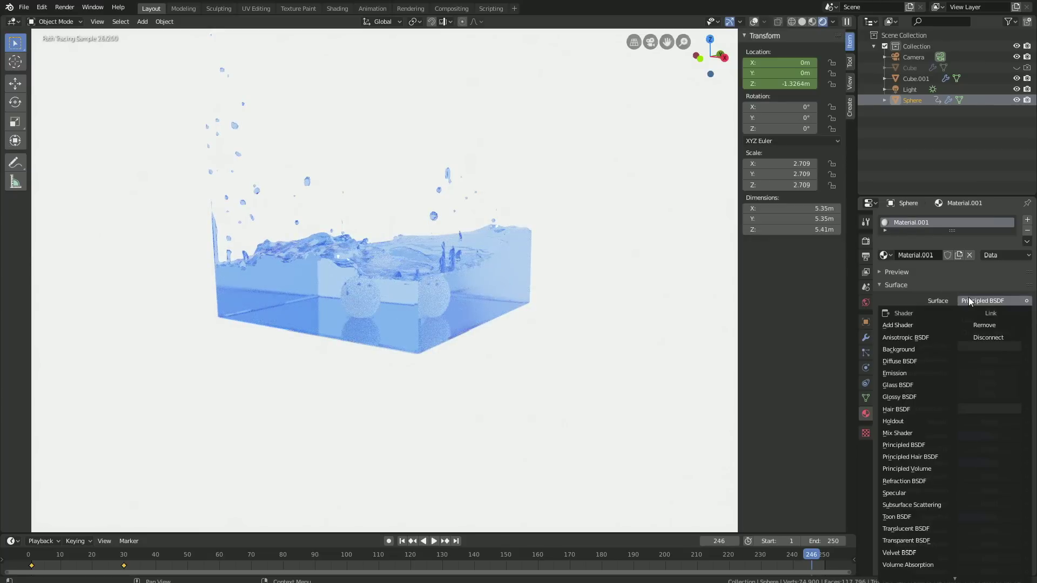
left_click(920, 395)
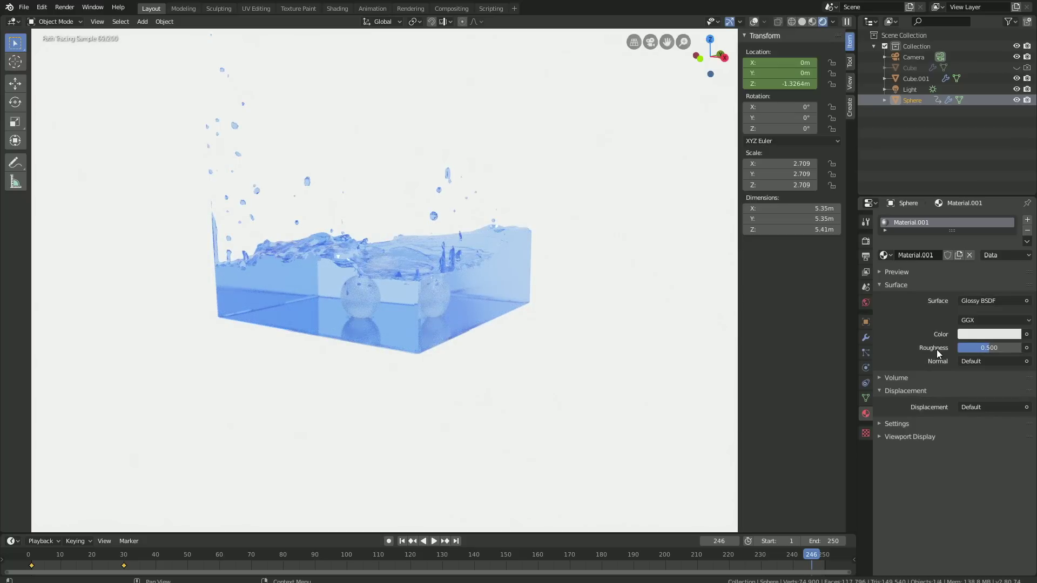
left_click_drag(972, 348, 1003, 346)
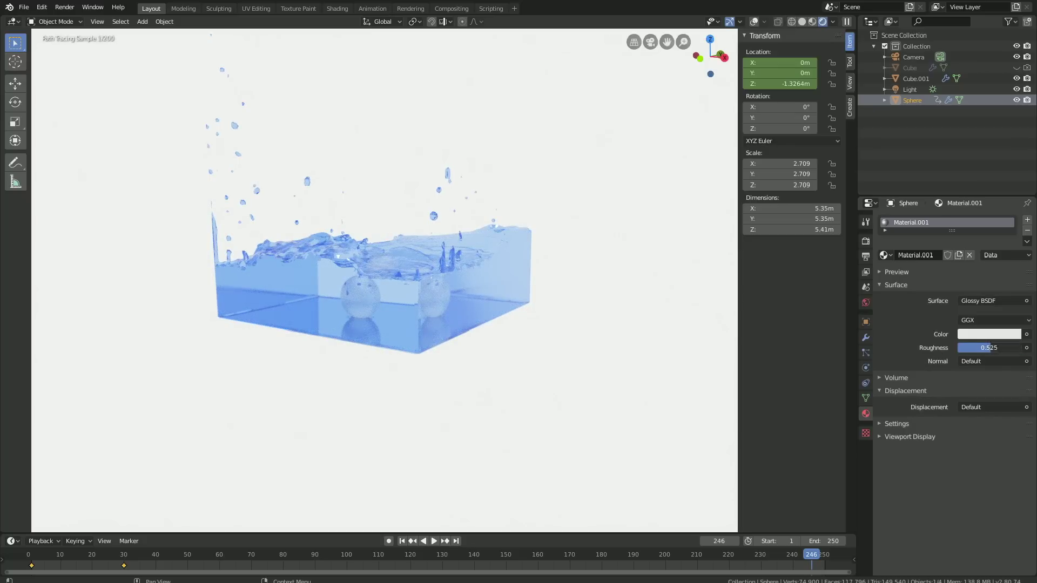
- Colour the sphere's glossy material red-orange, judging it at frame 14 with the sphere above the liquid
left_click(992, 336)
left_click(979, 246)
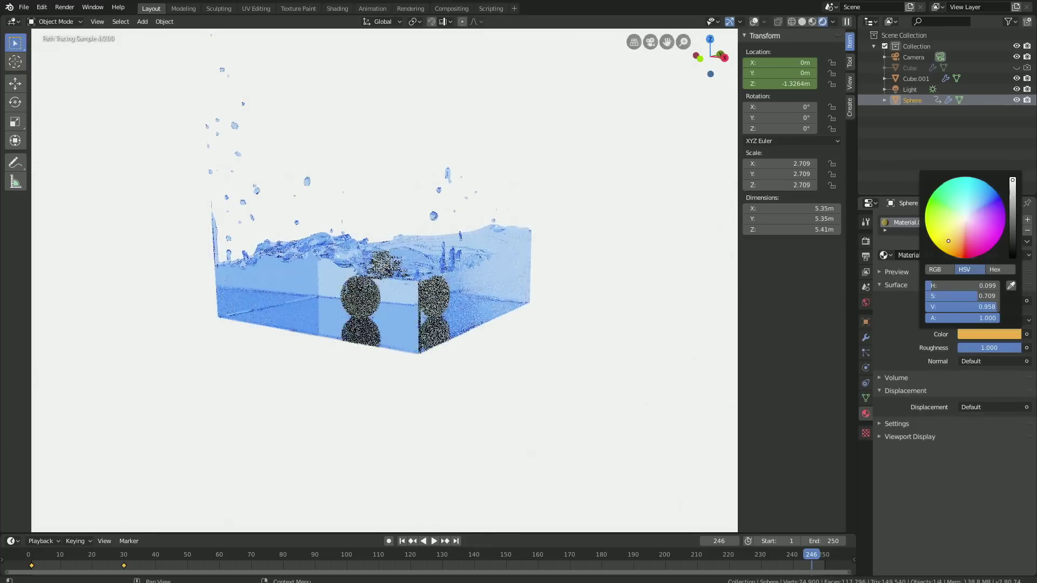
left_click(73, 557)
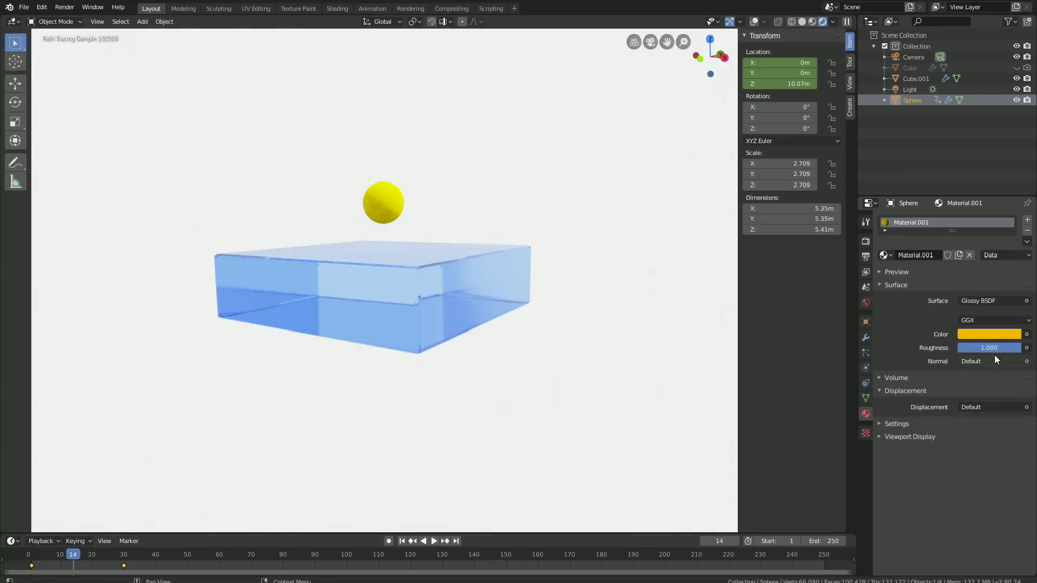
left_click(990, 335)
left_click_drag(944, 252, 951, 255)
- Examine the rendered splash at frames 52, 41, 34 and 30, looking at it from different sides
mouse_move(430, 220)
middle_mouse_down()
mouse_move(463, 236)
mouse_move(417, 242)
mouse_move(416, 227)
middle_mouse_up()
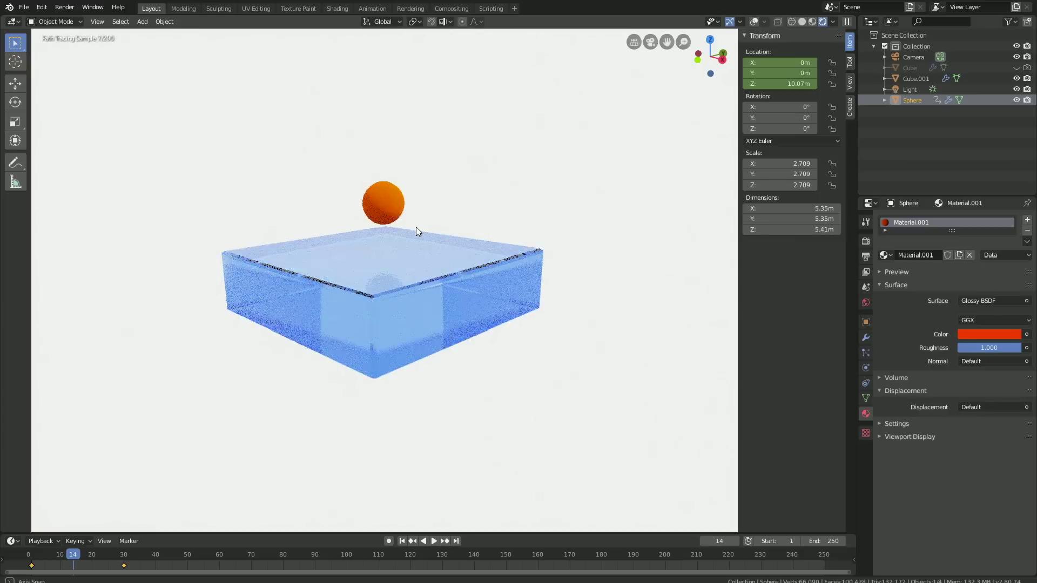
left_click(194, 565)
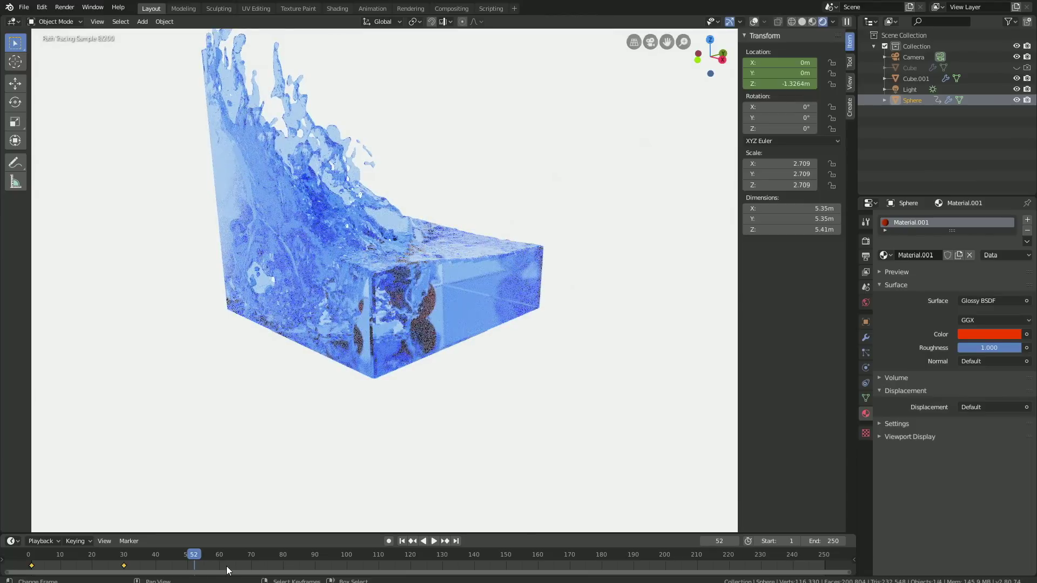
left_click(158, 568)
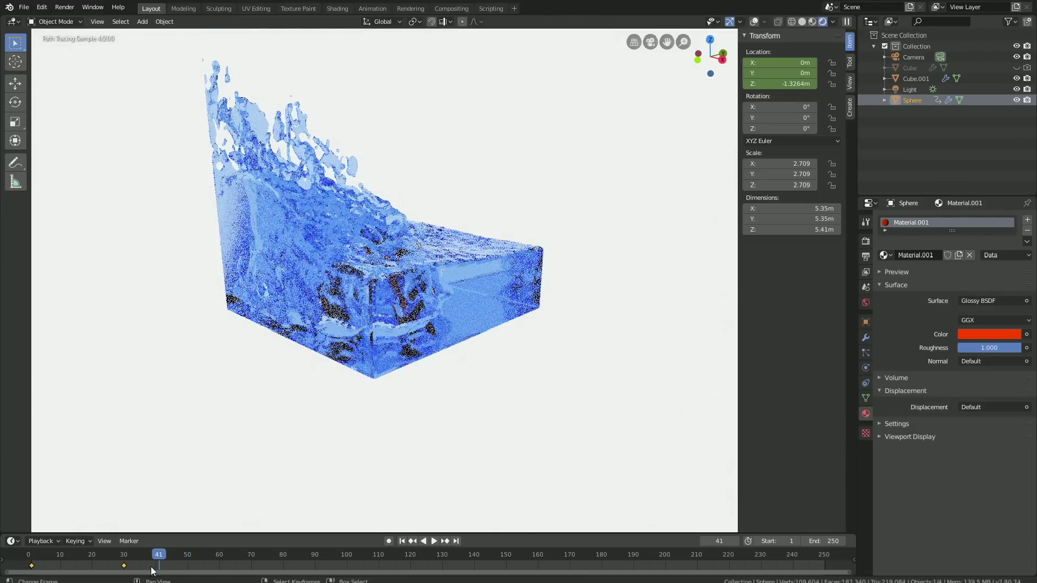
left_click(137, 567)
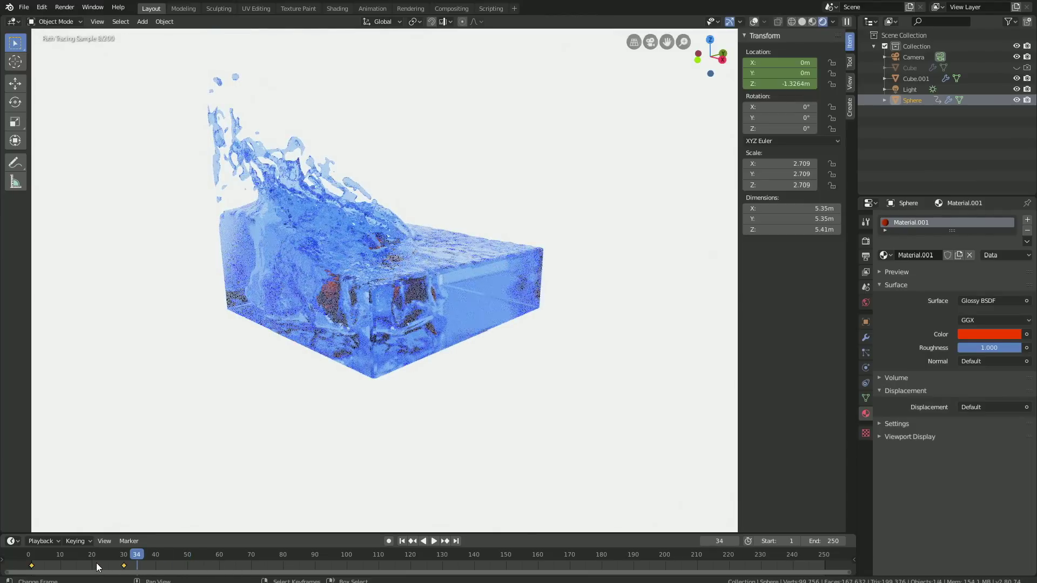
left_click(96, 566)
left_click(124, 566)
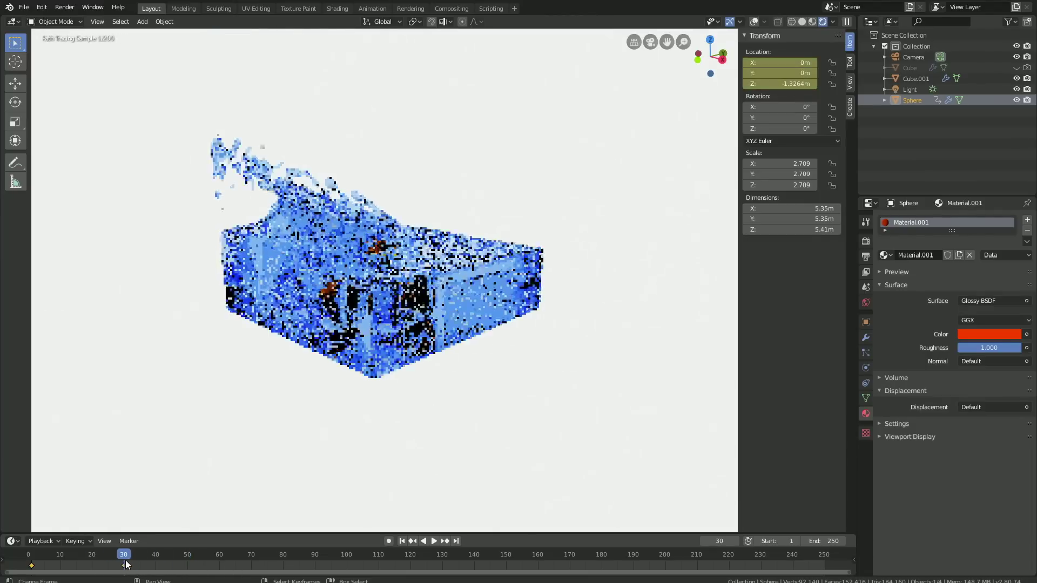
middle_click_drag(426, 410, 442, 323)
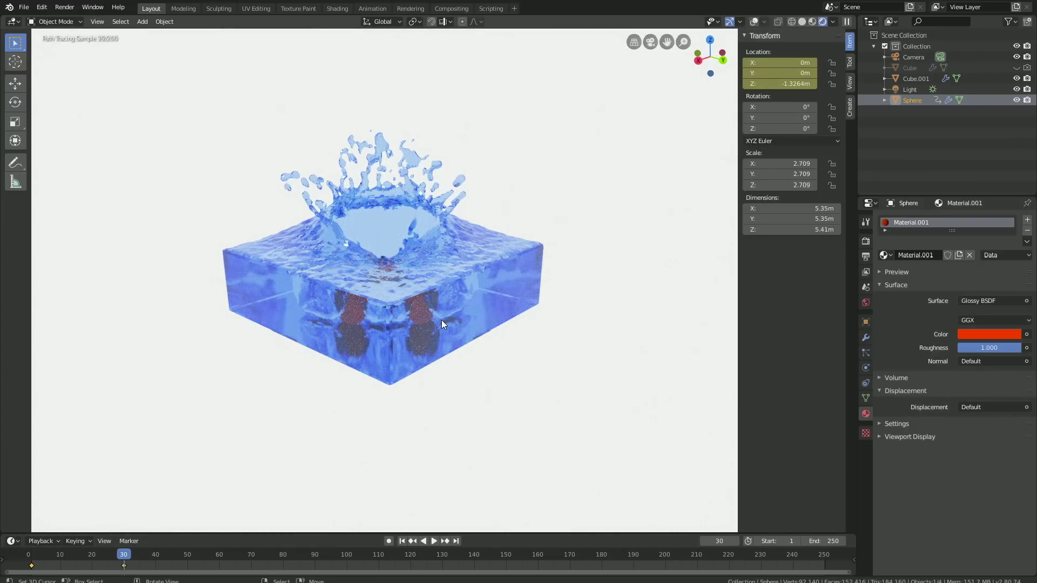
- Look through the camera, lock it to the view, and frame the whole liquid block and splash inside it
key("KP_0")
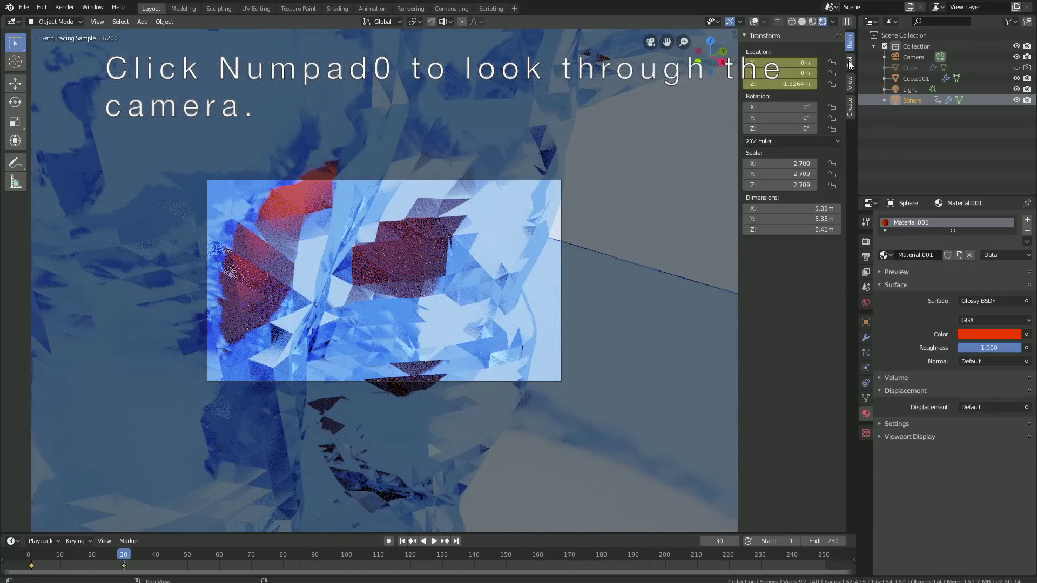
left_click(851, 83)
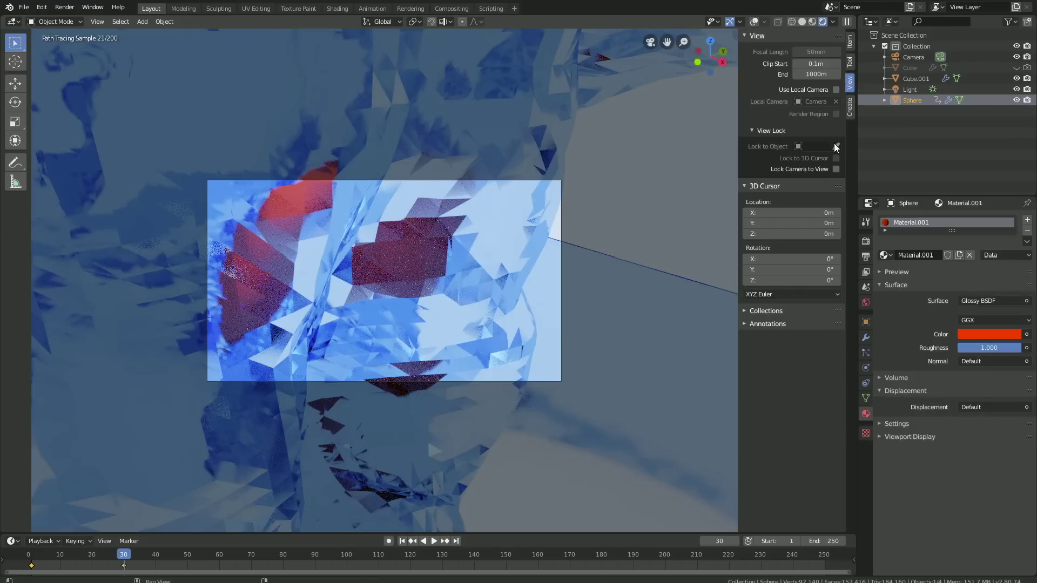
left_click(836, 169)
scroll(370, 237, "down", 2)
scroll(373, 236, "down", 6)
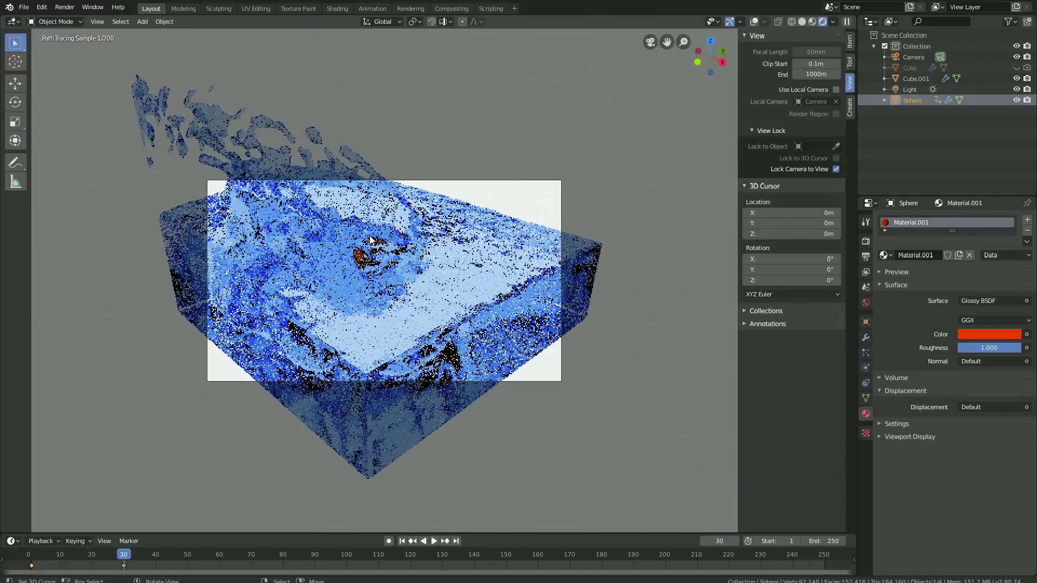
middle_click_drag(393, 238, 278, 223)
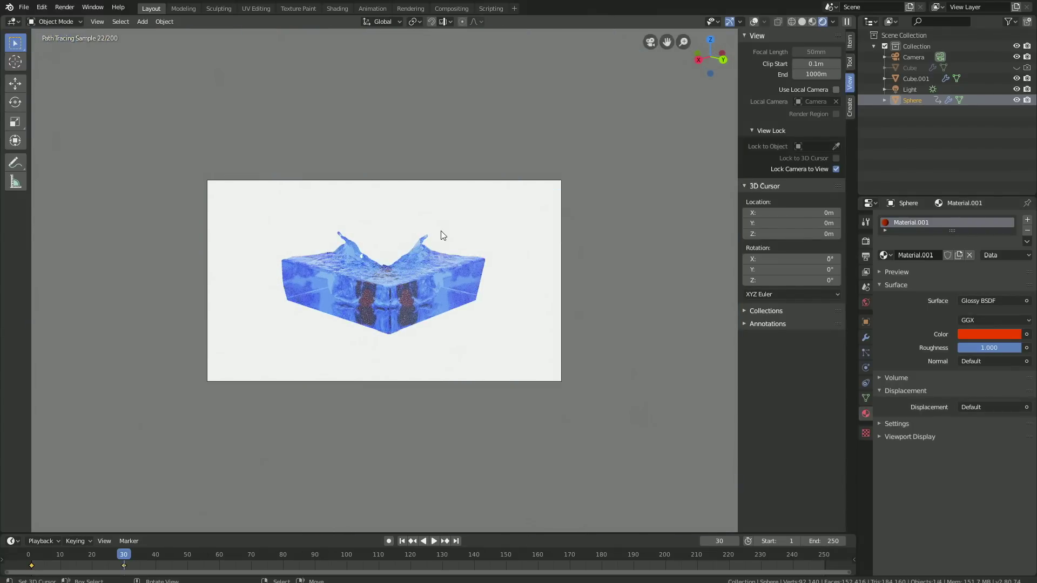
mouse_move(459, 230)
middle_mouse_down("shift")
mouse_move(488, 242)
mouse_move(460, 247)
middle_mouse_up("shift")
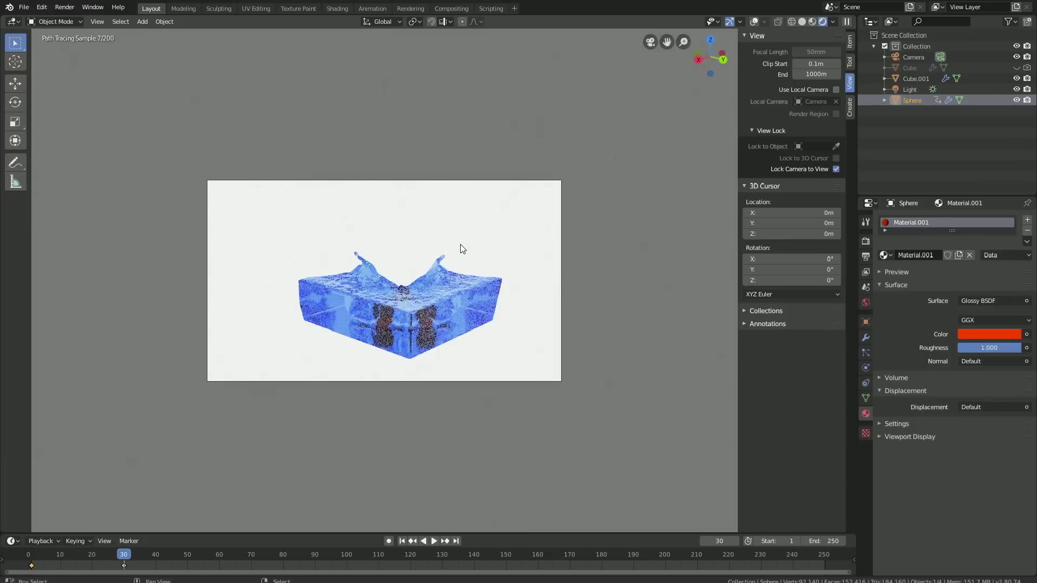
- Set the camera's clip end to 1000 m
left_click(537, 182)
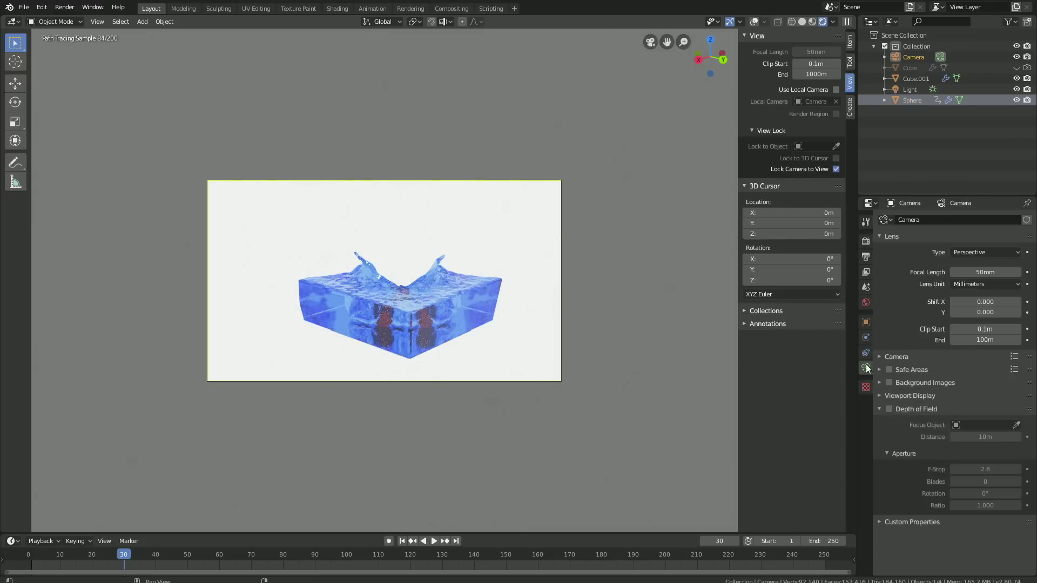
left_click(956, 339)
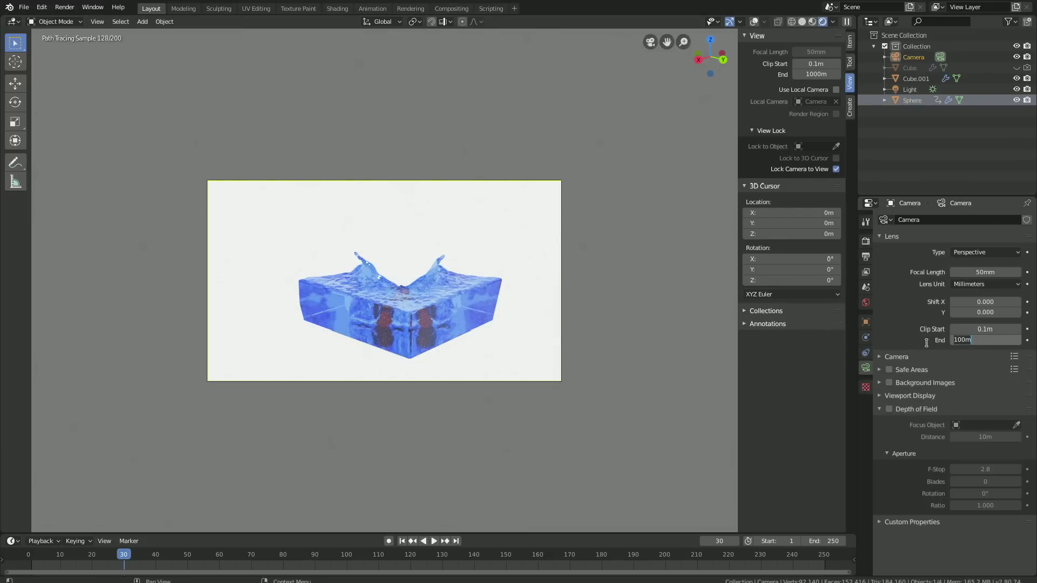
type("0")
key("Return")
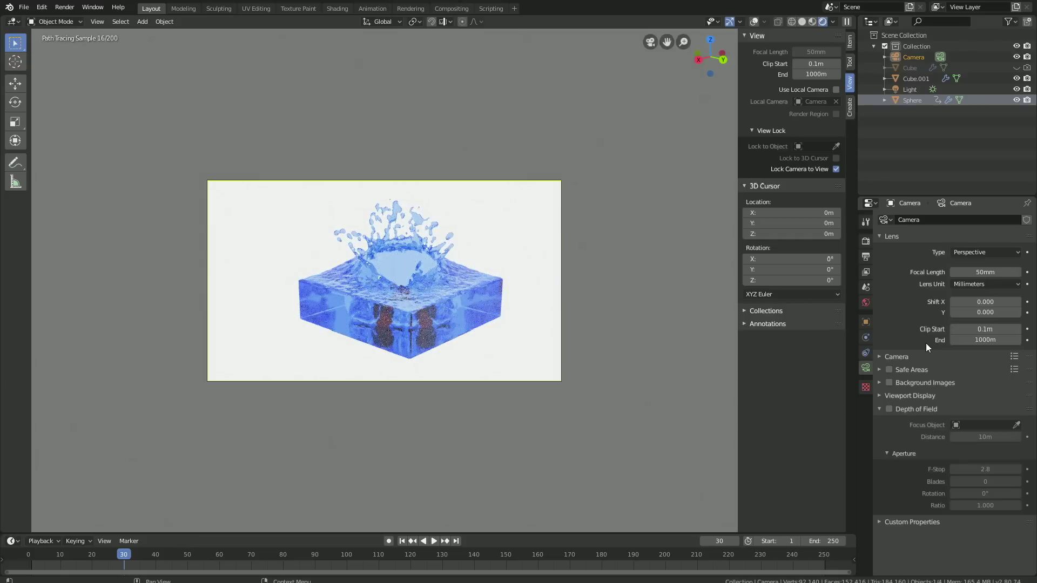
- Move the camera farther back and reframe the liquid block, checking the splash up to frame 94
scroll(515, 242, "down", 1)
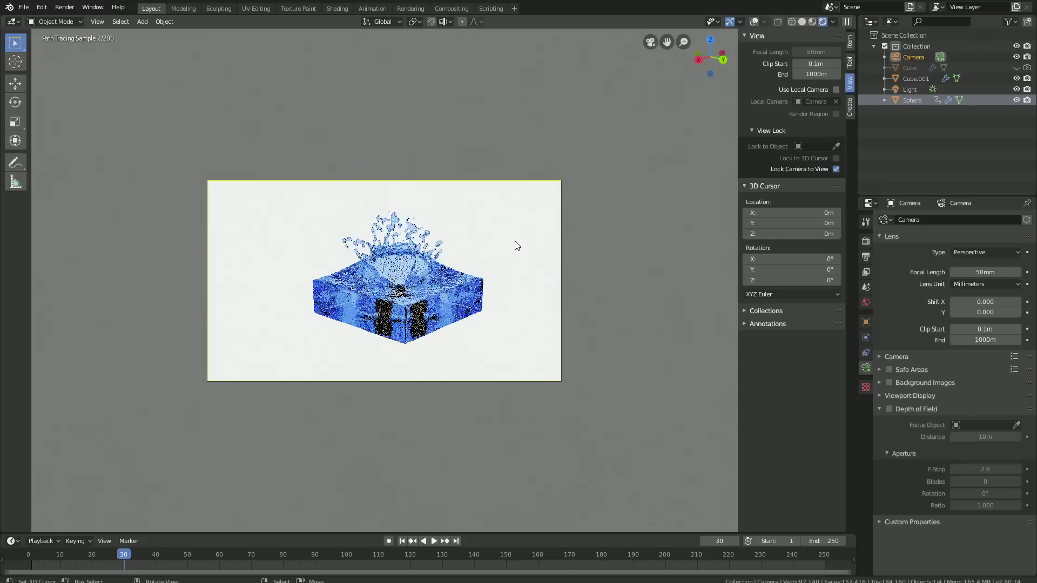
middle_click_drag(515, 242, 508, 262)
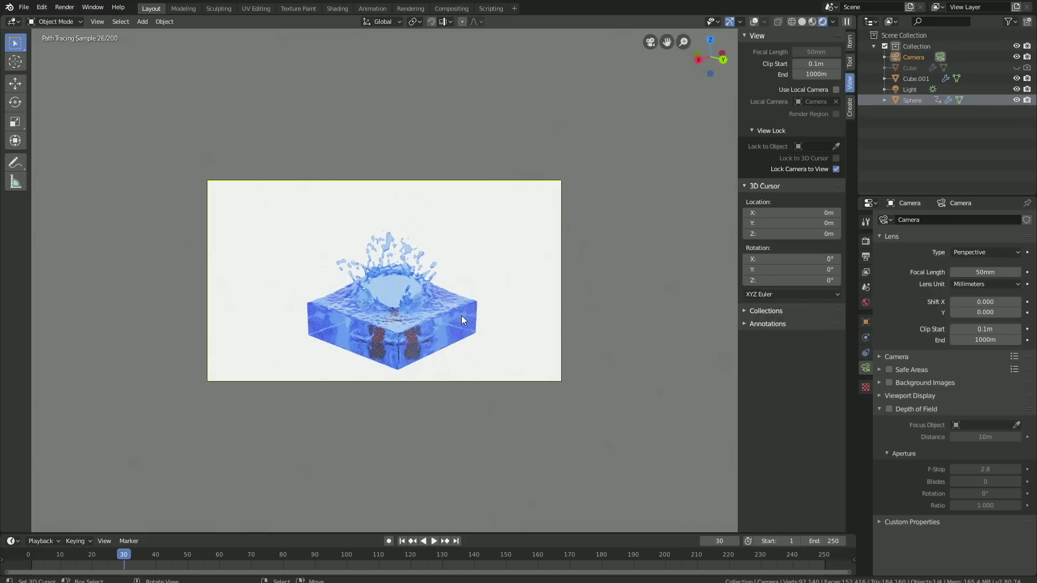
mouse_move(199, 566)
left_mouse_down()
mouse_move(411, 569)
mouse_move(327, 568)
left_mouse_up()
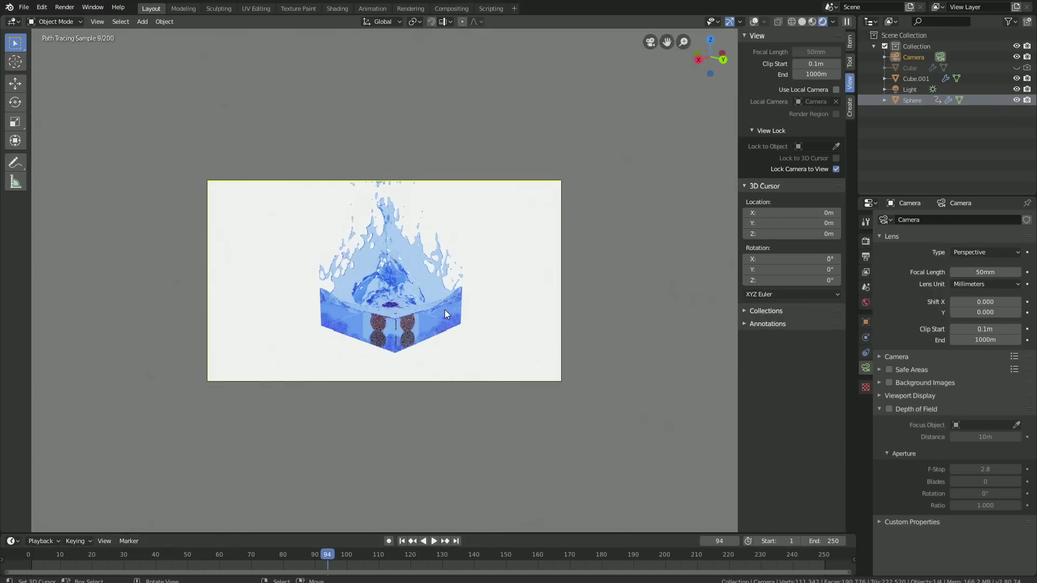
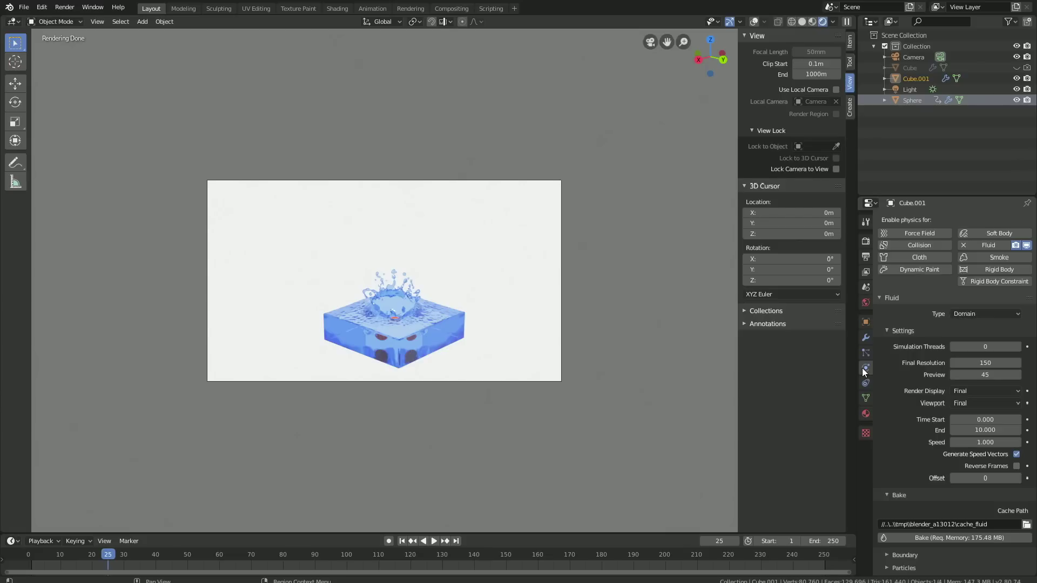
- Save the project as tut1.blend in the Splash folder
left_click(25, 7)
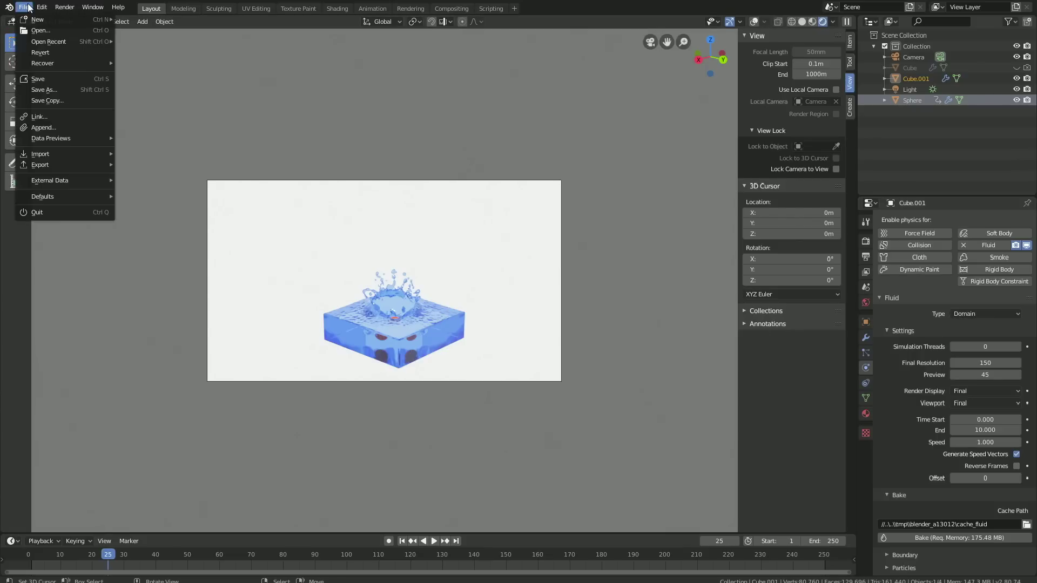
left_click(54, 89)
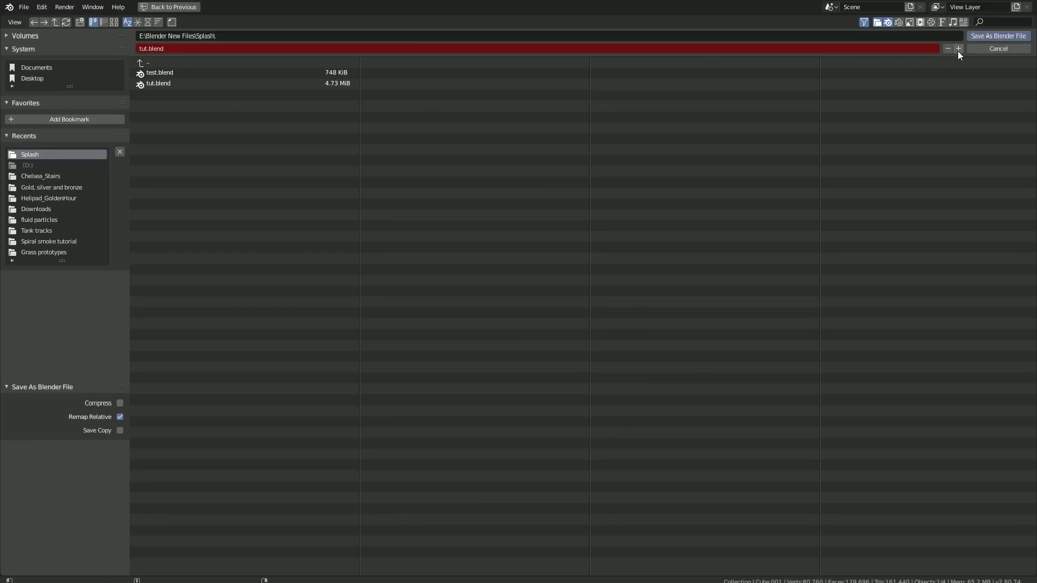
left_click(986, 36)
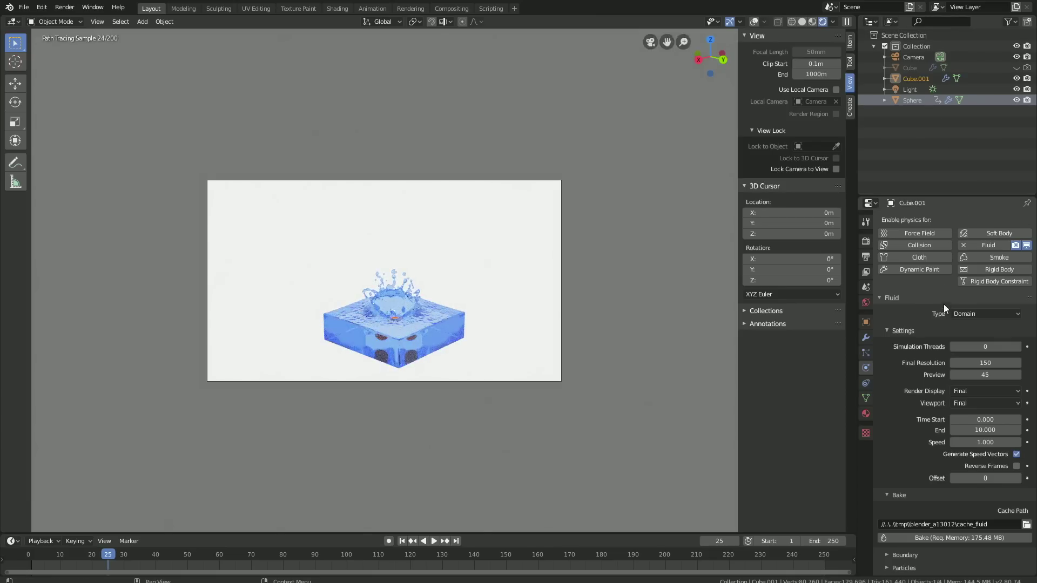
- Set the fluid domain's final resolution to 250 and bake the simulation
left_click(982, 363)
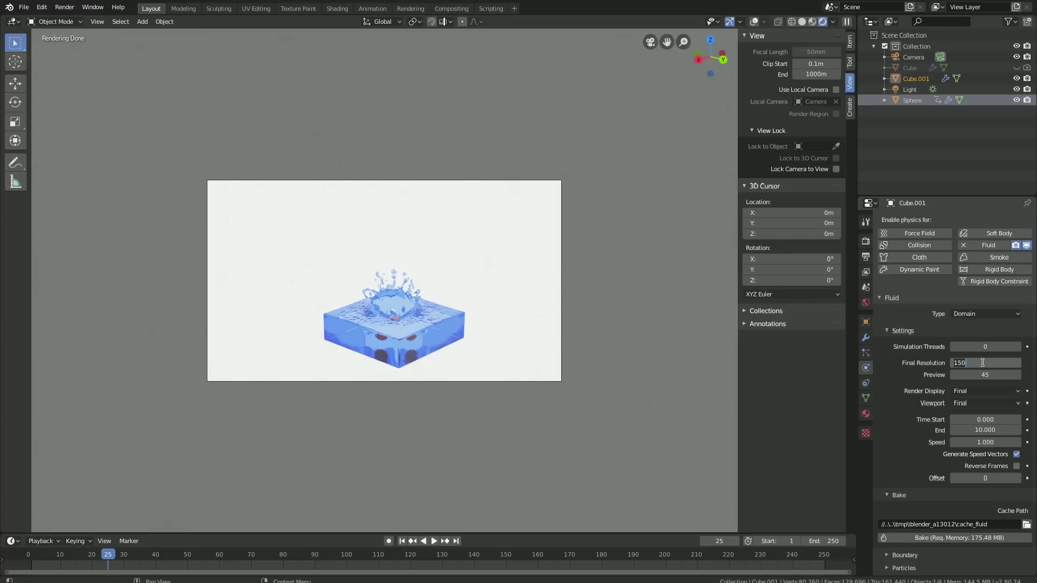
type("250")
key("Return")
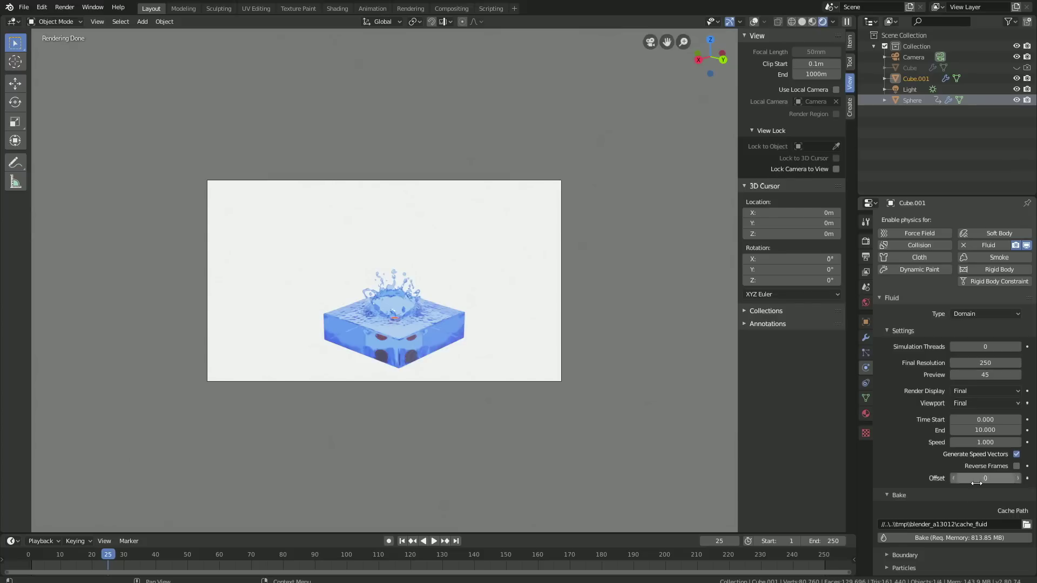
left_click(970, 537)
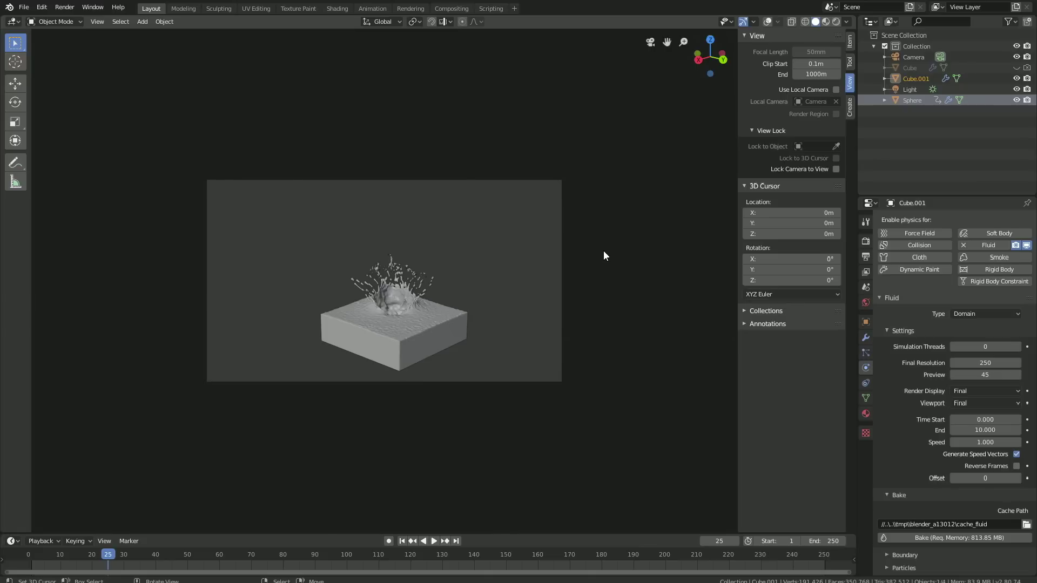
- Review the newly baked splash in solid shading from frame 25 through frames 44, 108, 123, 158 and 225 to frame 243
key("space")
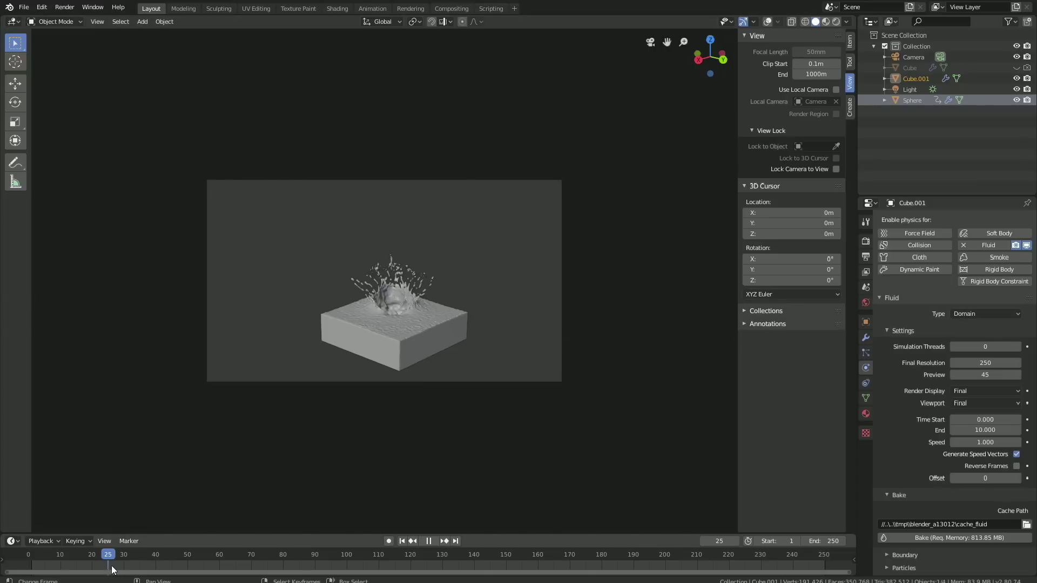
key("space")
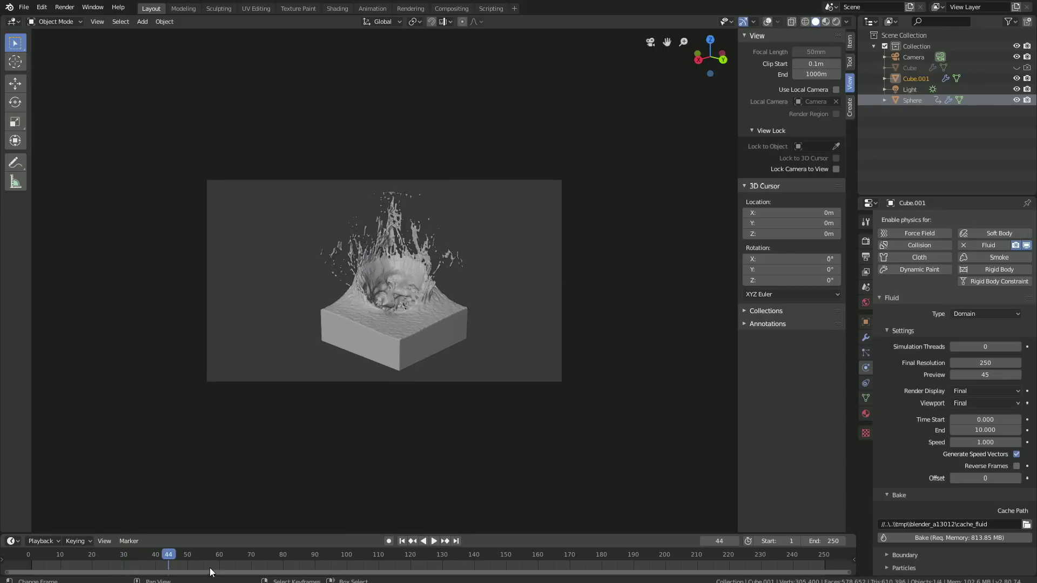
key("space")
key("space")
key("space")
key("space")
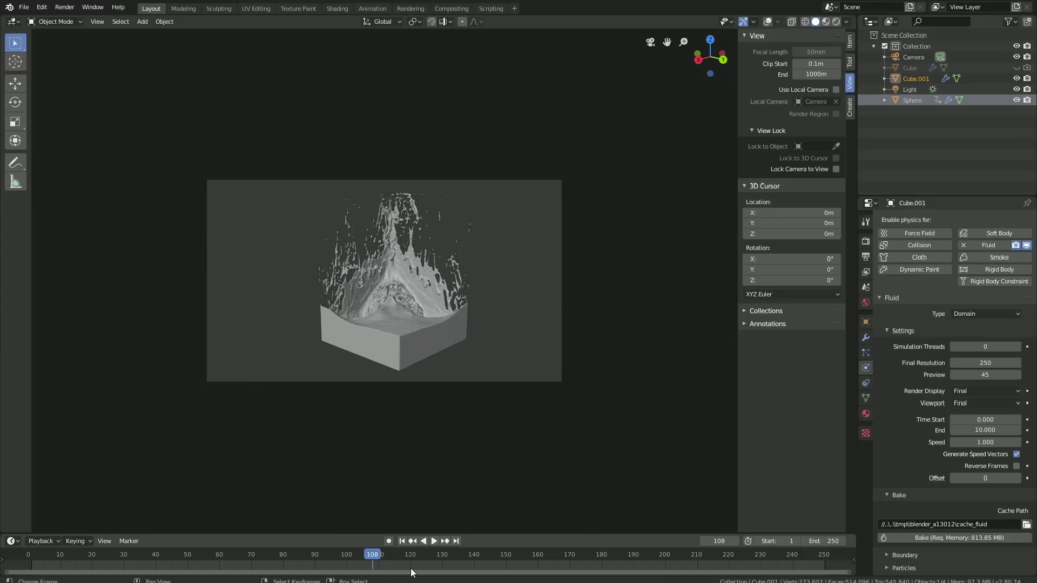
key("space")
key("space")
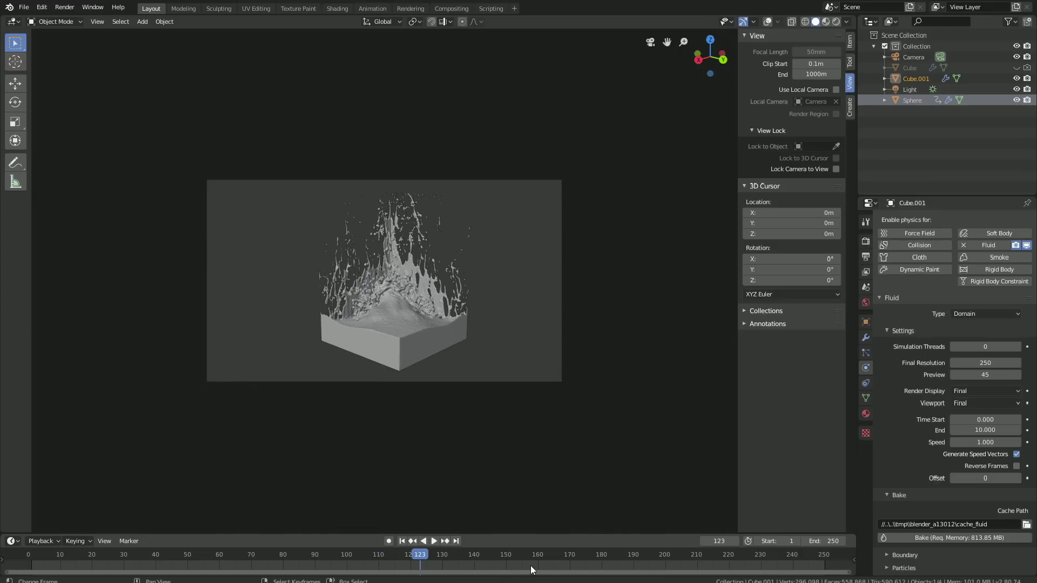
left_click(532, 568)
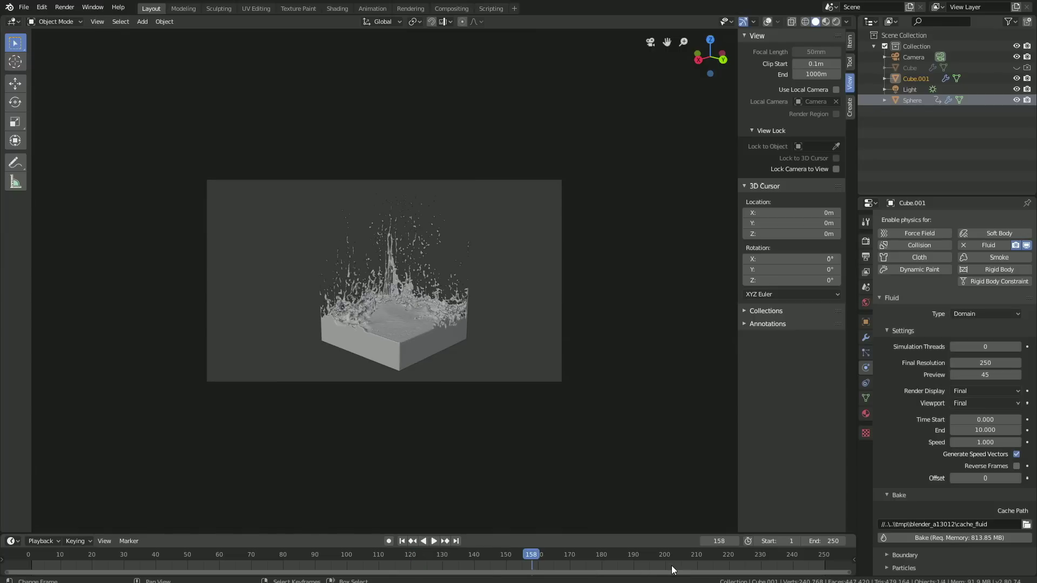
left_click(745, 567)
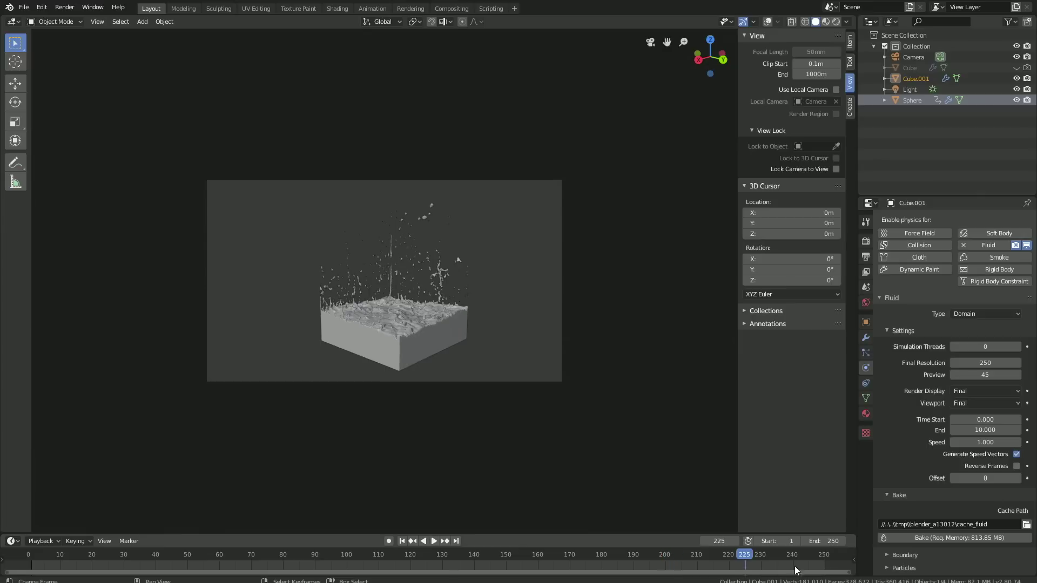
left_click(802, 565)
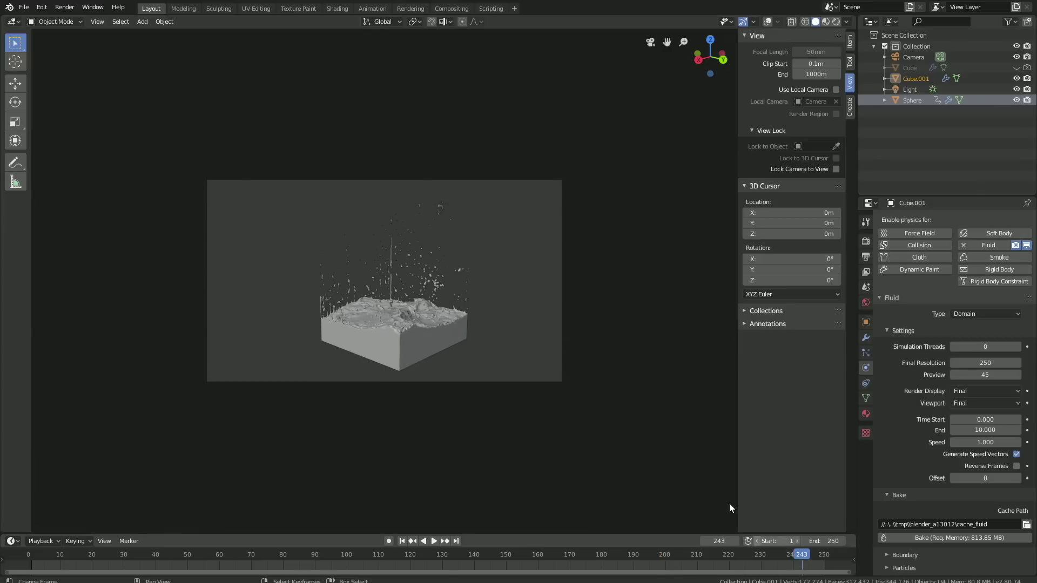
- Save the project as a new version named tut2.blend in the Splash folder
left_click(25, 7)
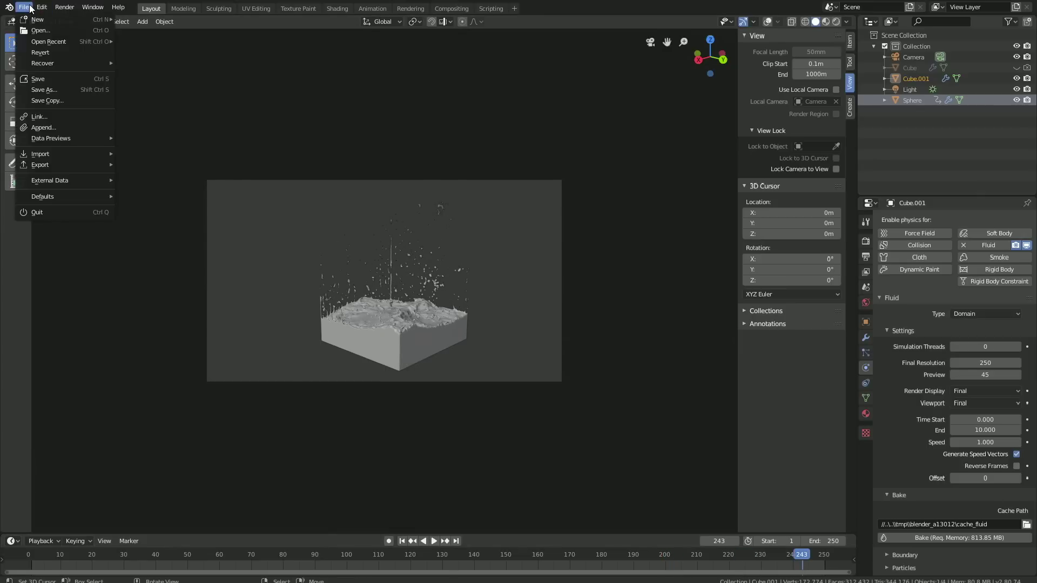
left_click(54, 89)
left_click(959, 49)
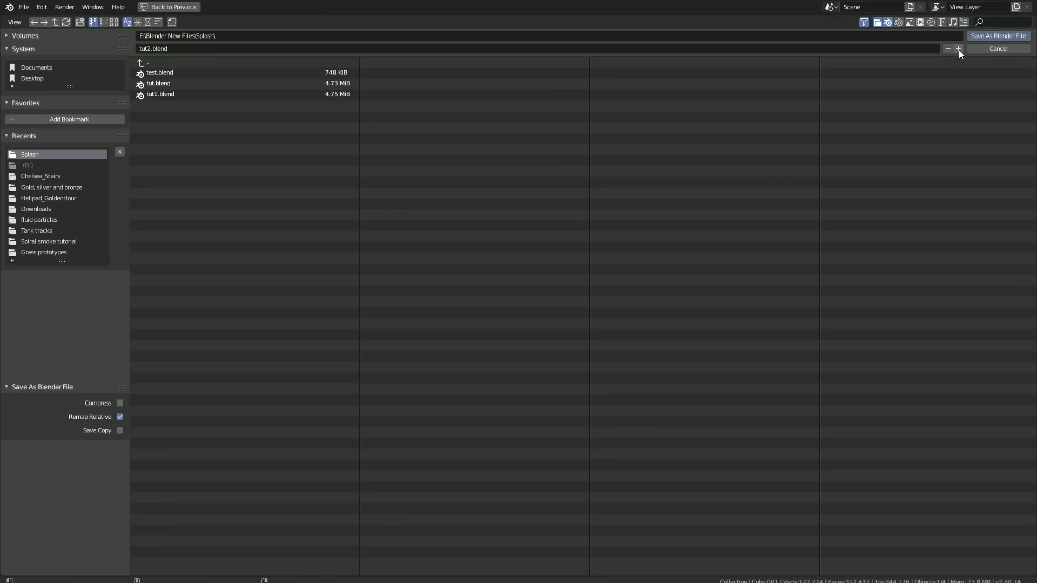
left_click(994, 36)
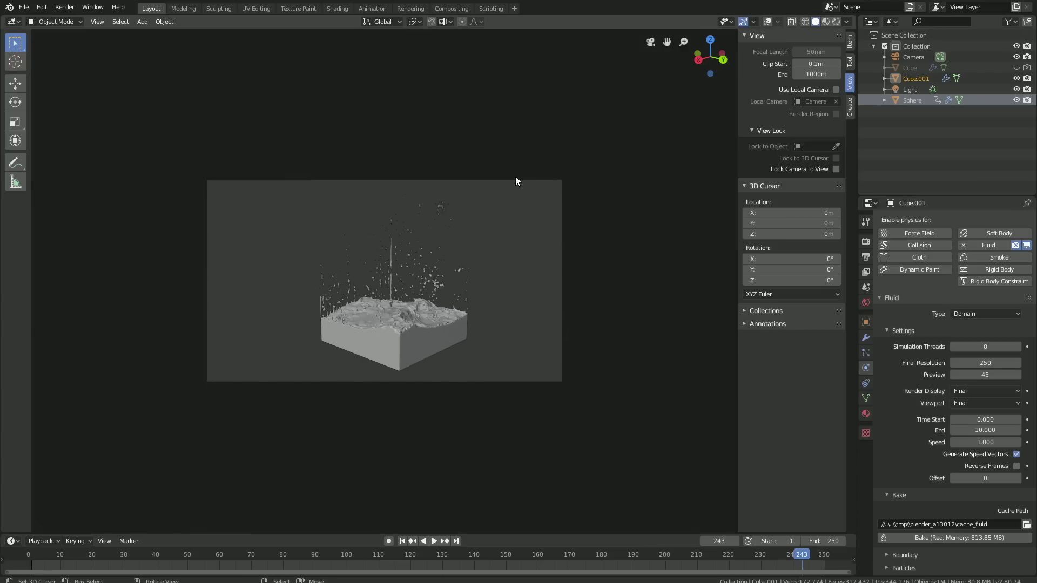
- Switch the viewport to rendered shading and check the splash at frames 83 and 34
left_click(835, 22)
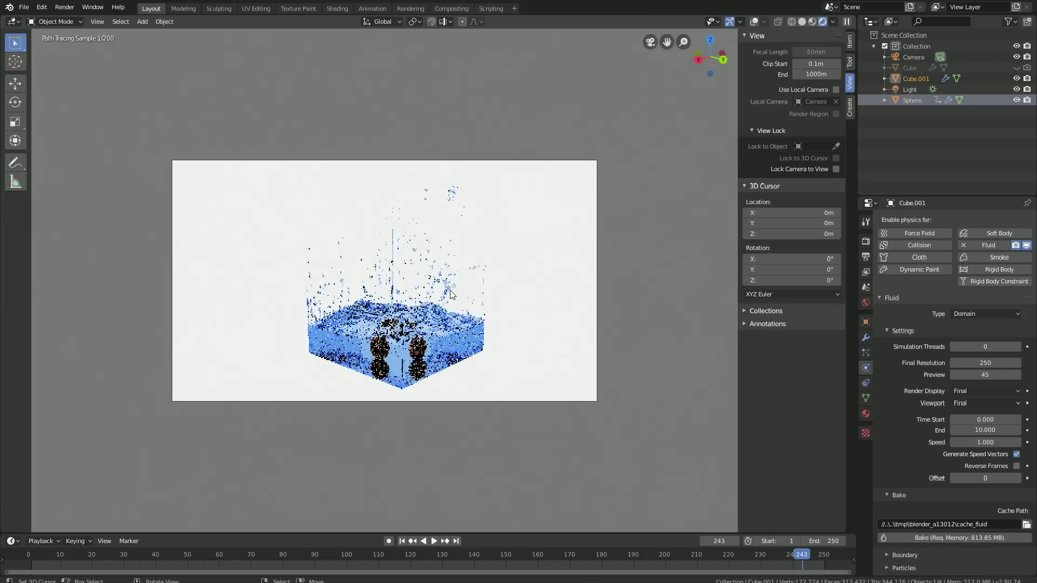
scroll(449, 290, "up", 2)
left_click(294, 568)
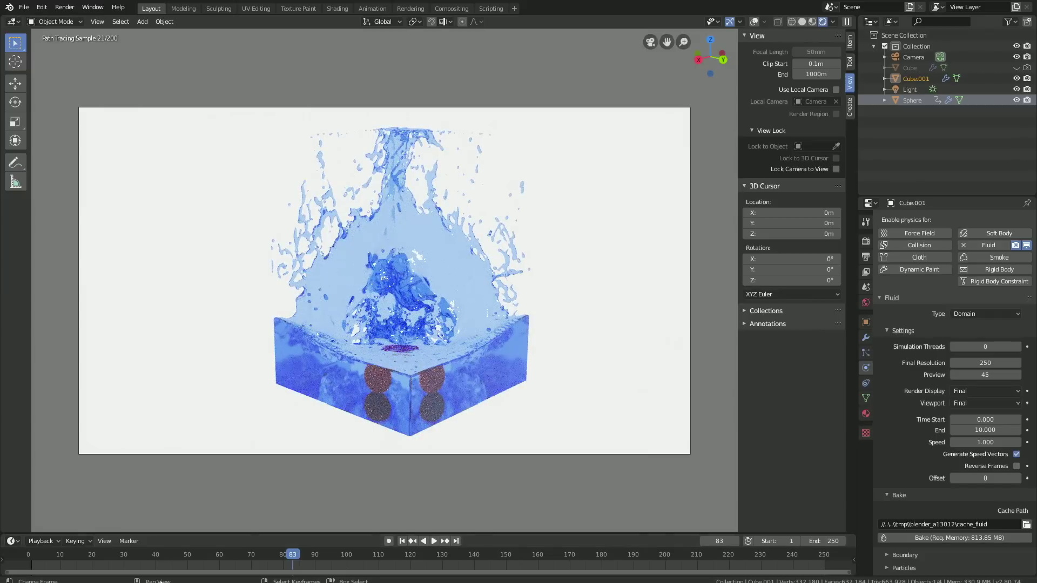
left_click(137, 564)
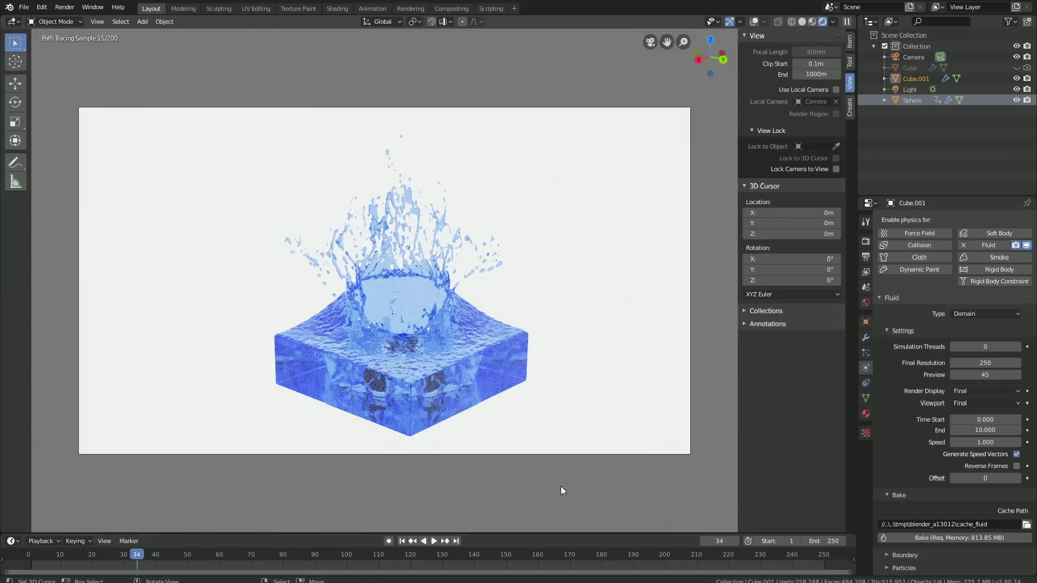
- Lock the camera to the view and orbit it to face one side of the liquid block, checking frames 100, 25 and 57
left_click(837, 169)
mouse_move(459, 261)
middle_mouse_down()
mouse_move(487, 248)
mouse_move(494, 261)
middle_mouse_up()
key("space")
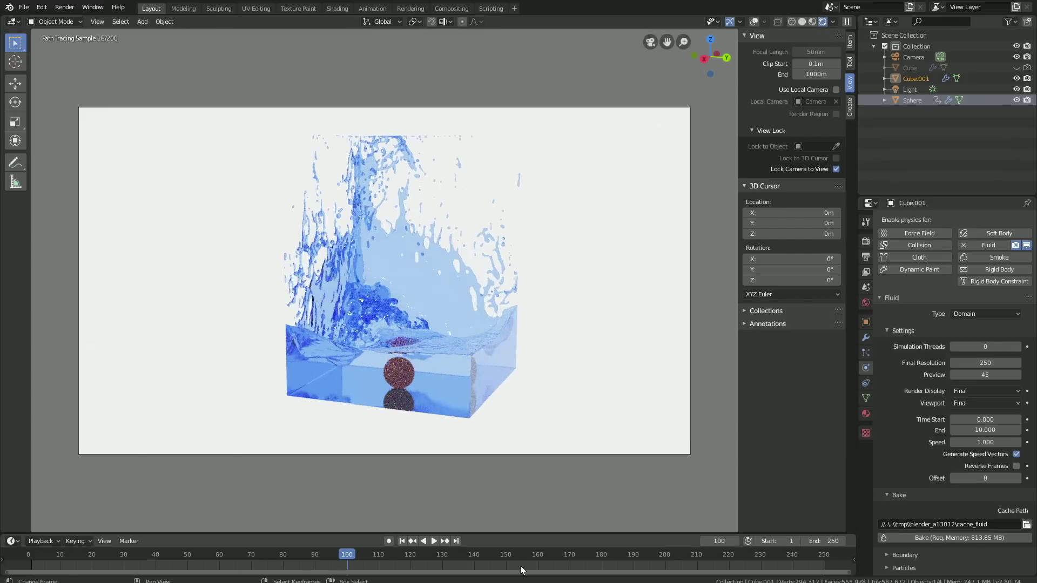
key("space")
left_click(108, 562)
left_click(209, 564)
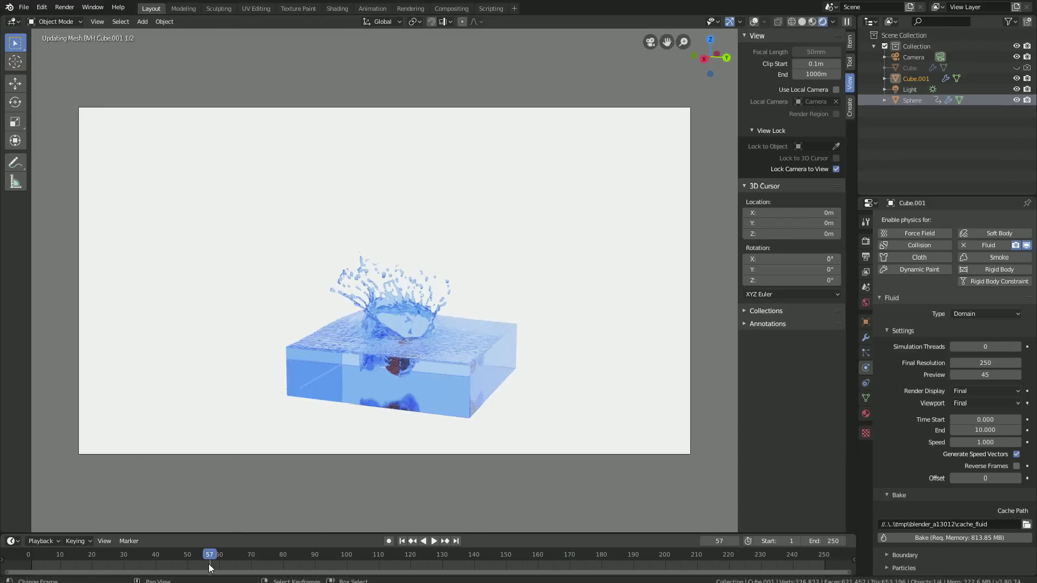
mouse_move(457, 344)
middle_mouse_down()
mouse_move(395, 356)
mouse_move(434, 355)
mouse_move(413, 360)
middle_mouse_up()
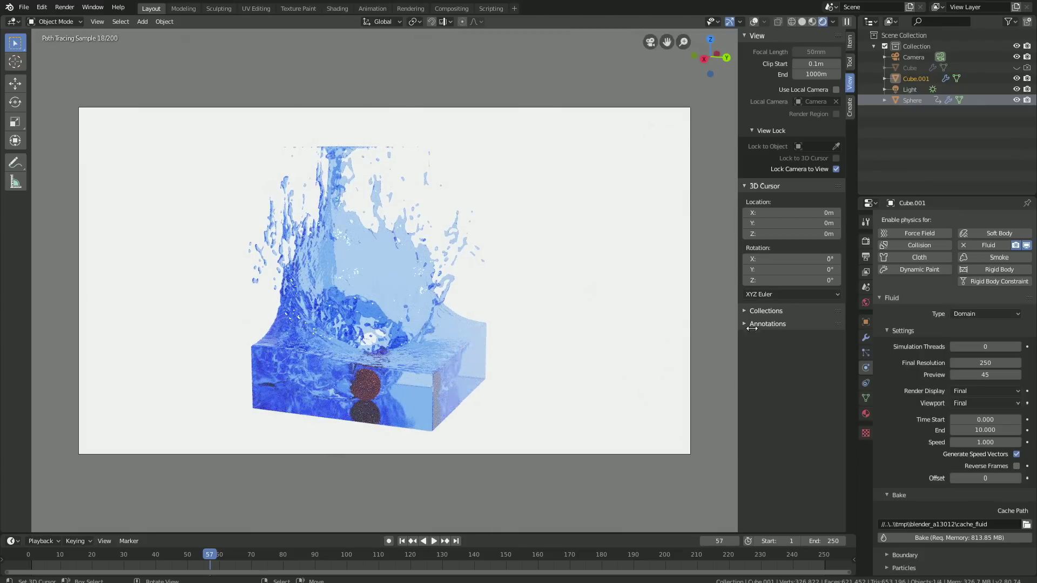
- Create a folder named "2.8 water" in C:\tmp and set the render output path to C:\tmp\2.8 water\tut
left_click(867, 256)
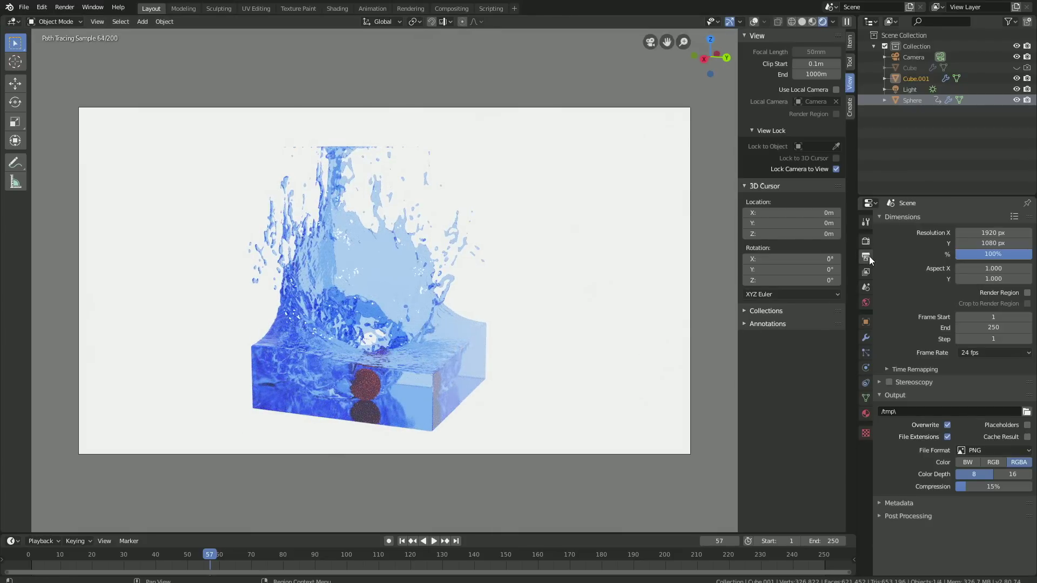
left_click(1026, 412)
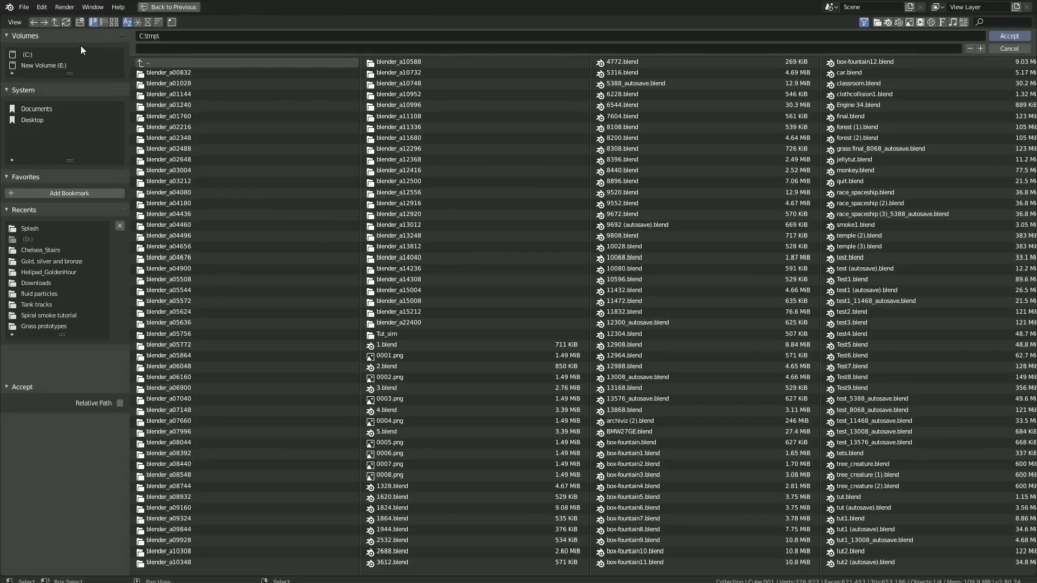
left_click(79, 21)
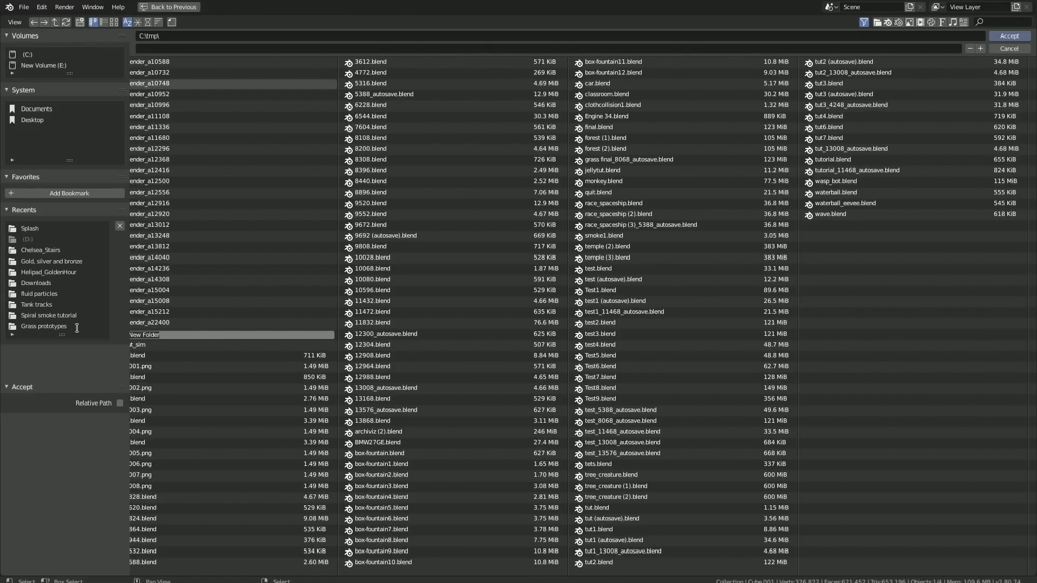
type("2.8 water")
key("Return")
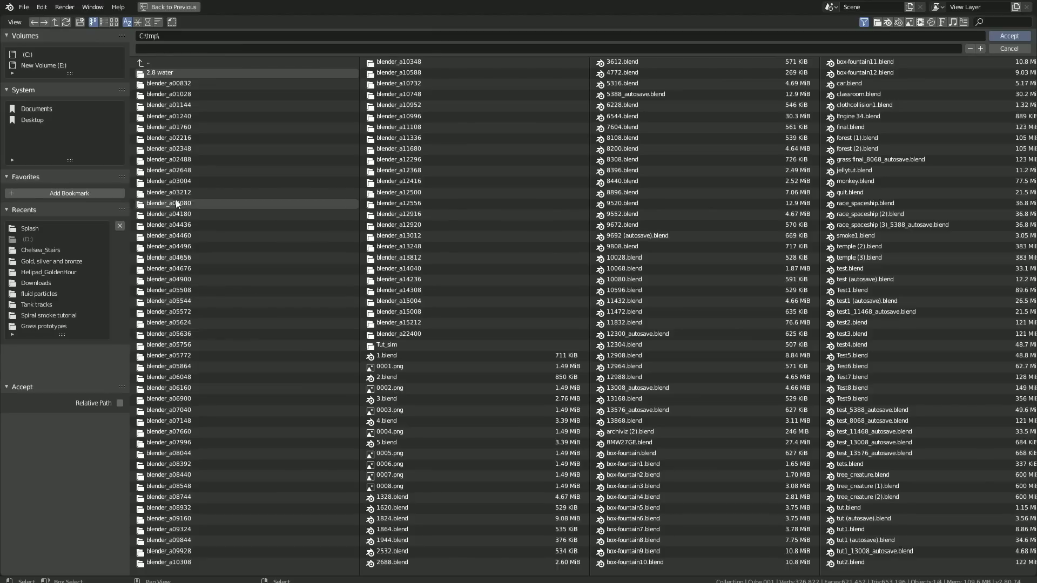
double_click(161, 73)
left_click(164, 48)
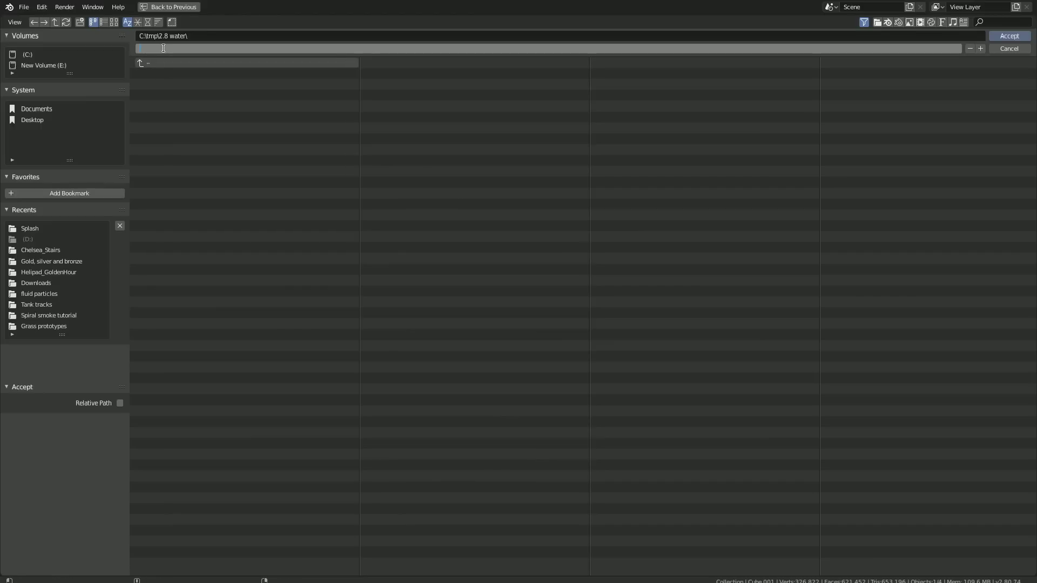
key("Return")
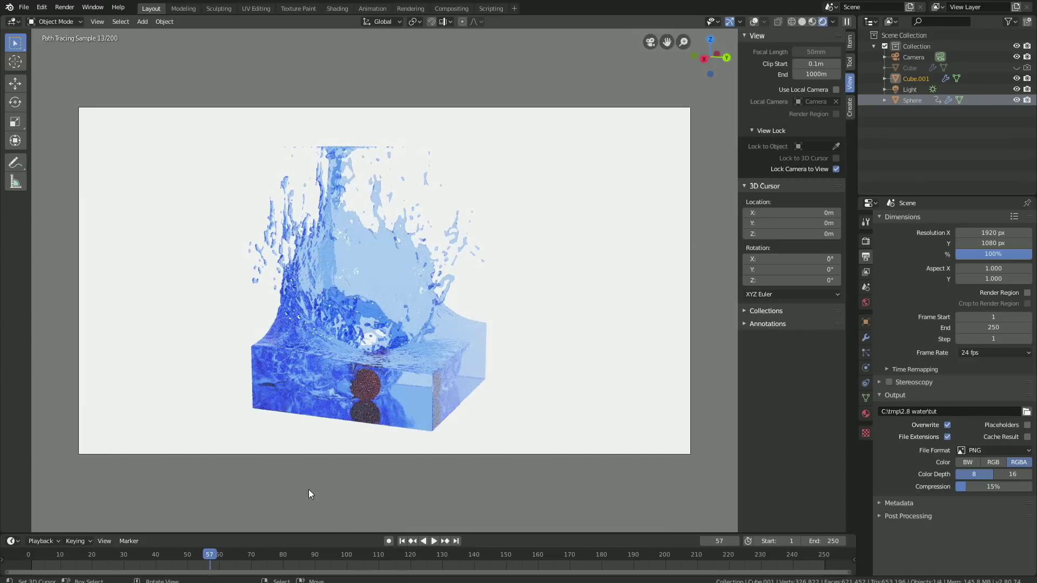
- Check the rendered splash at frames 108, 202 and 21, and shift the camera to centre the liquid block in the frame
left_click(372, 564)
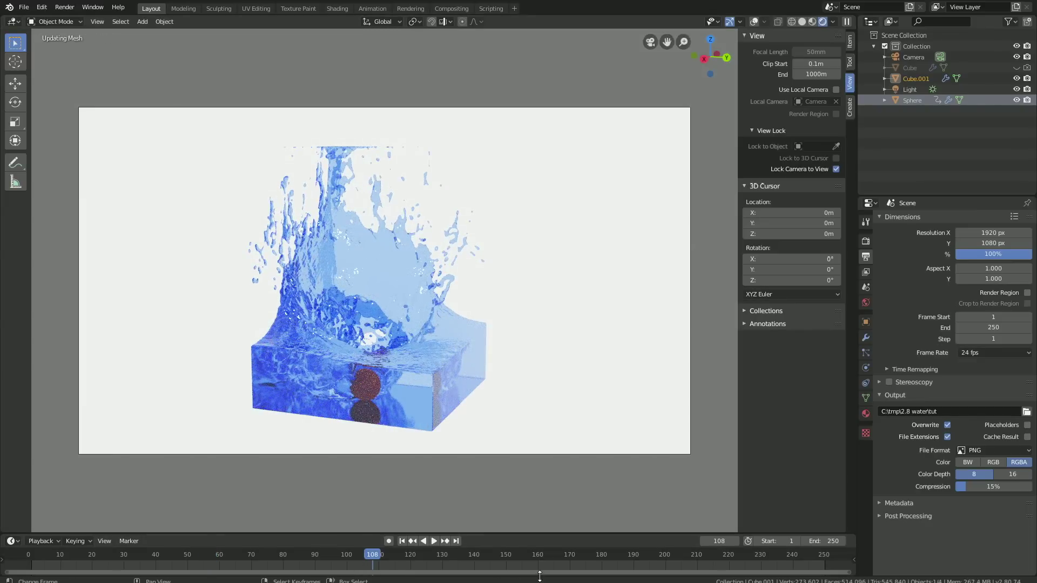
left_click(671, 565)
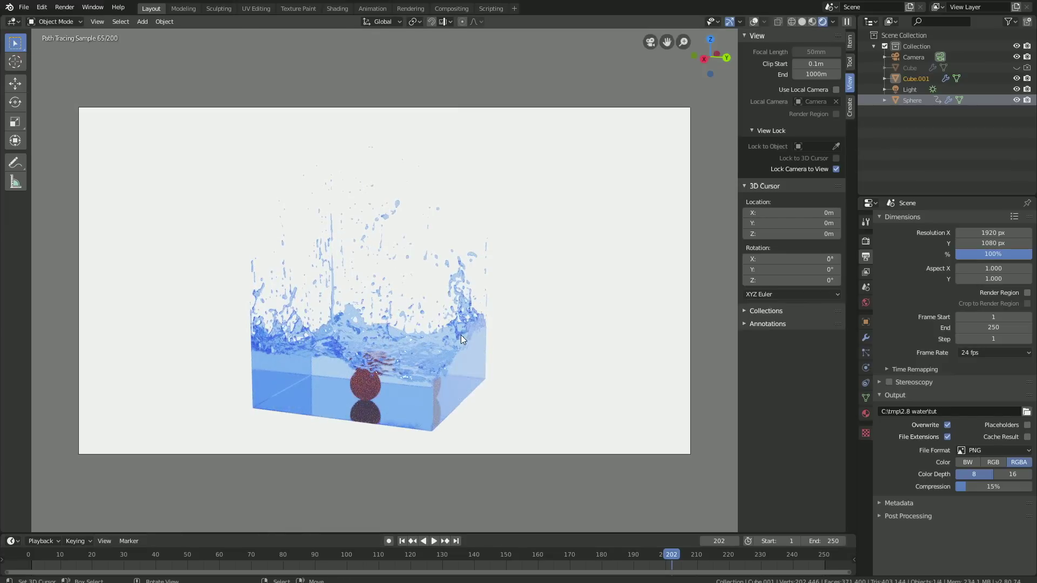
left_click(95, 566)
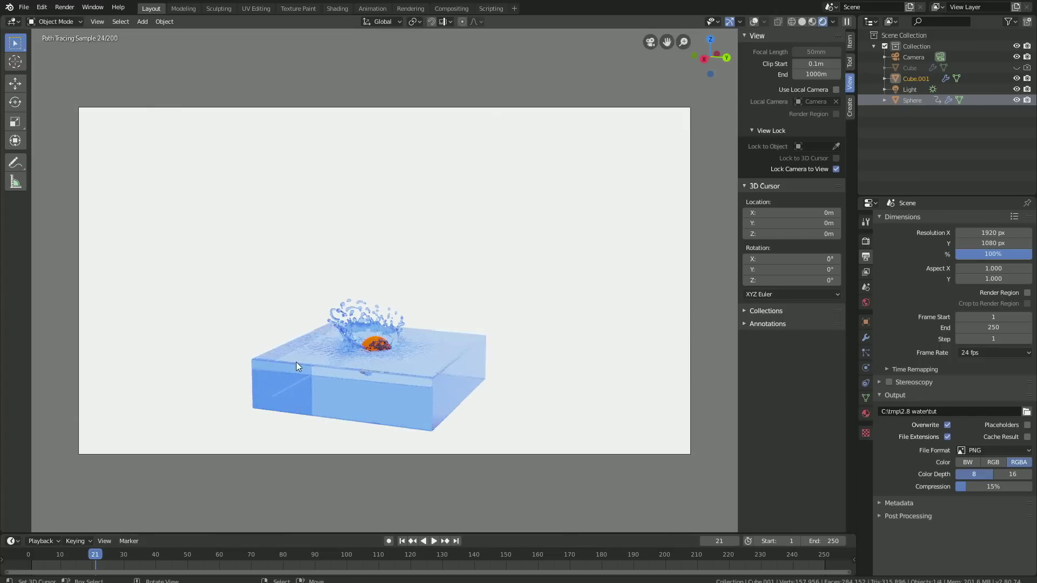
middle_click_drag(293, 362, 313, 360, "shift")
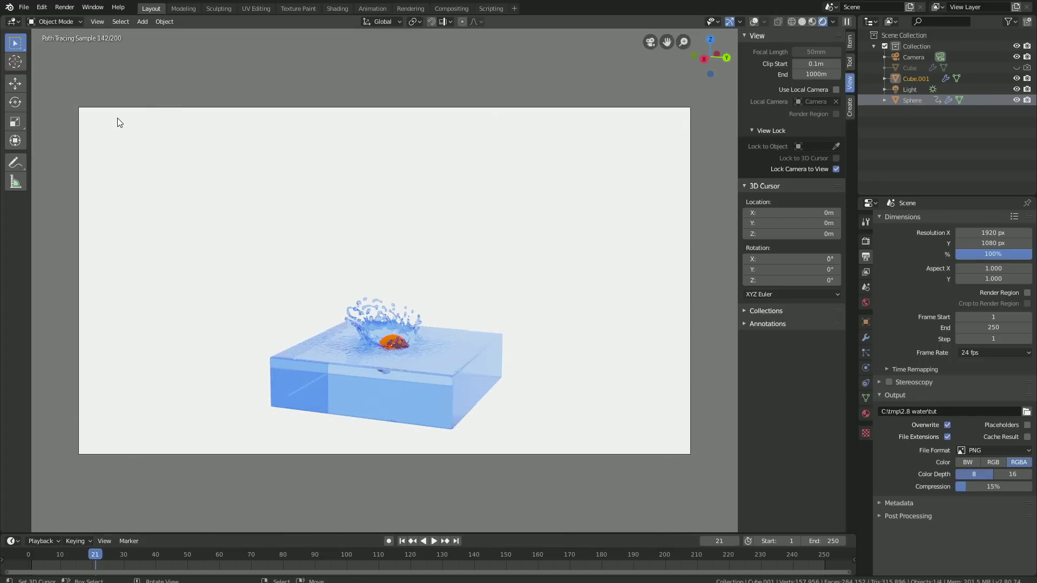
left_click(64, 7)
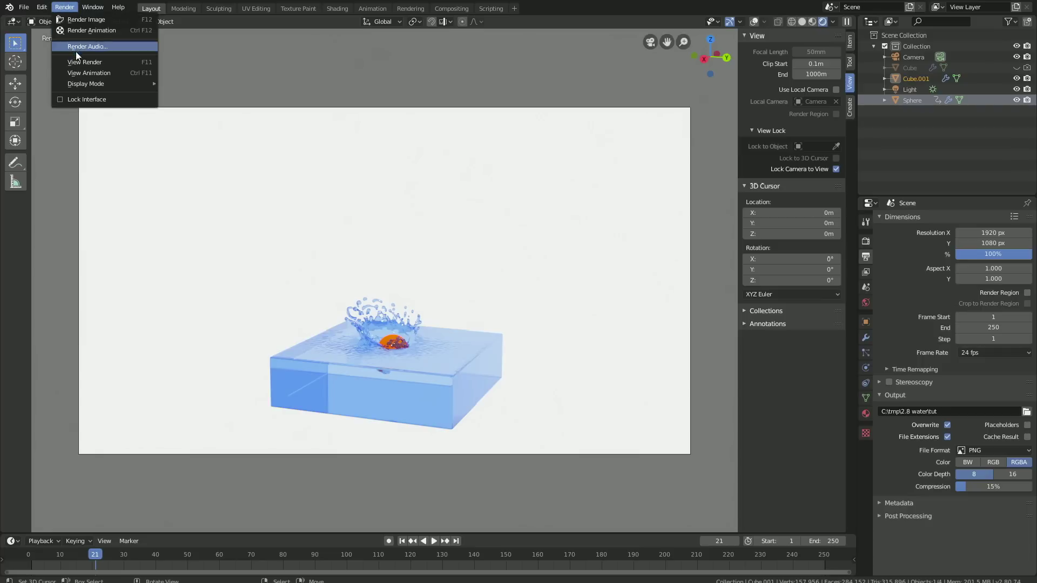
mouse_move(84, 84)
left_click(211, 97)
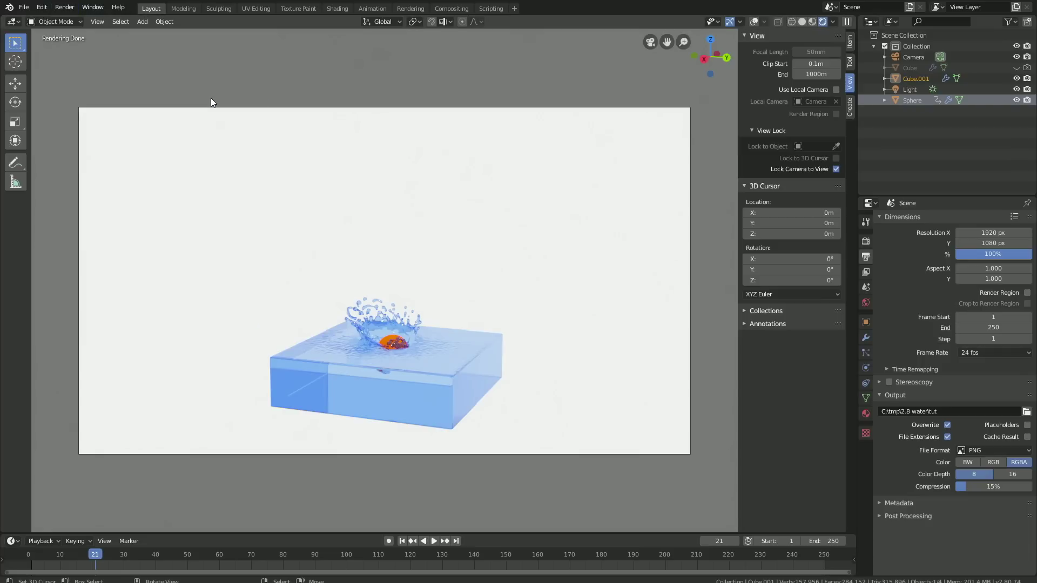
- Render a still image of frame 21, and return to the 3D viewport once the render finishes
left_click(71, 7)
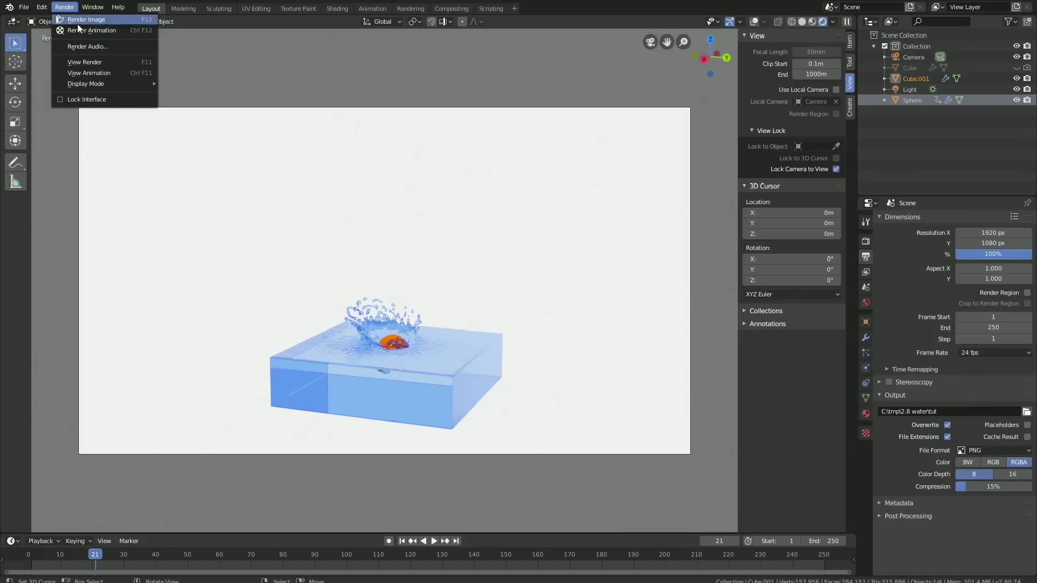
left_click(78, 21)
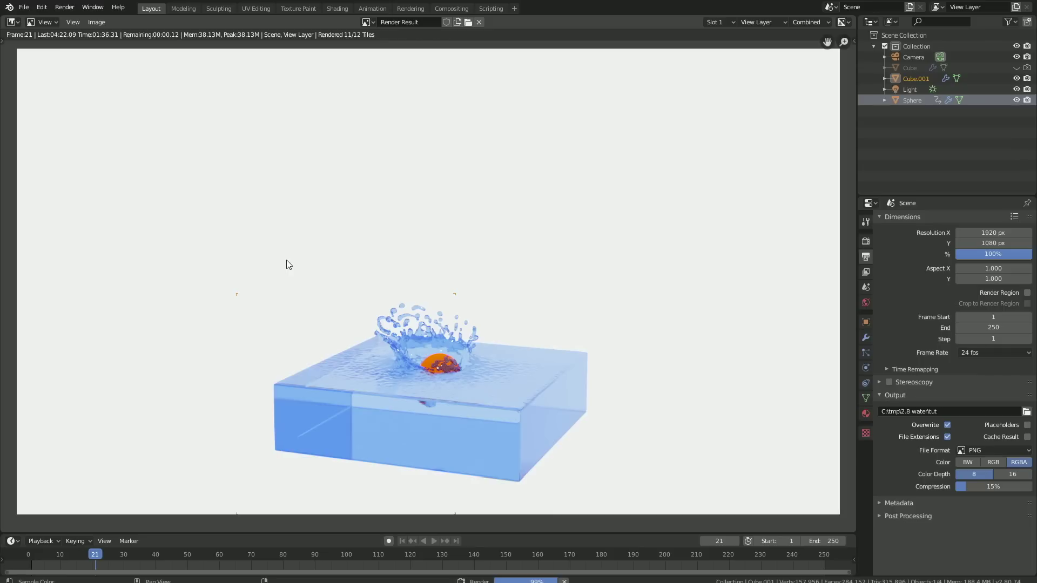
left_click(11, 22)
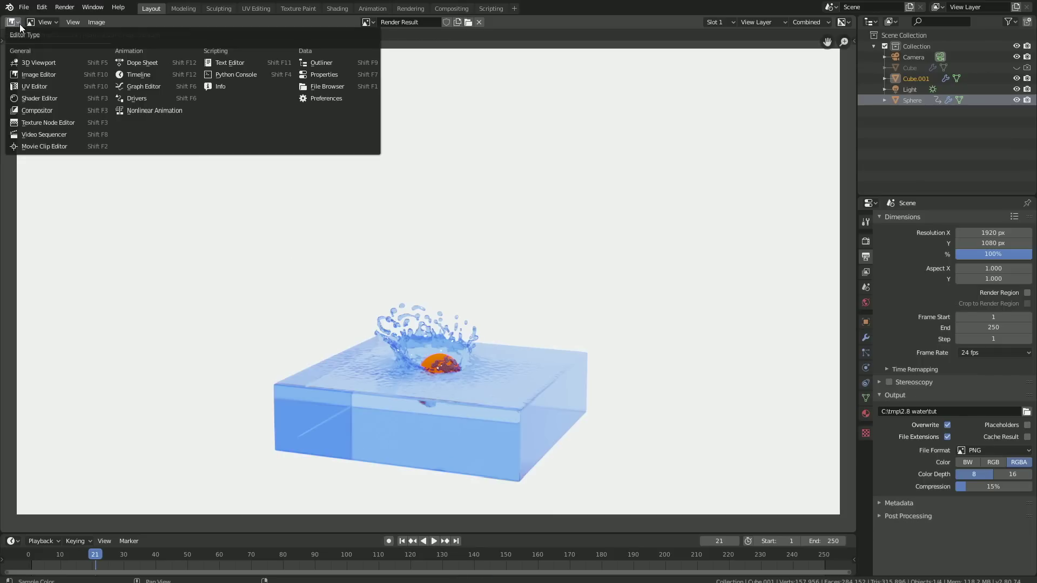
left_click(40, 60)
- Go to frame 129 of the splash, render it as a still image, and return to the 3D viewport
left_click(507, 563)
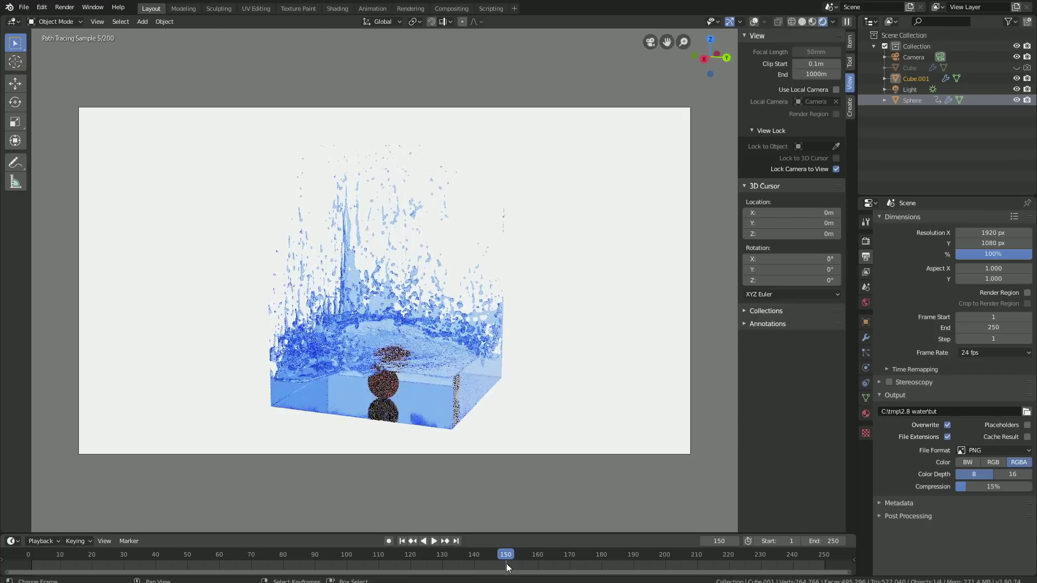
left_click(439, 559)
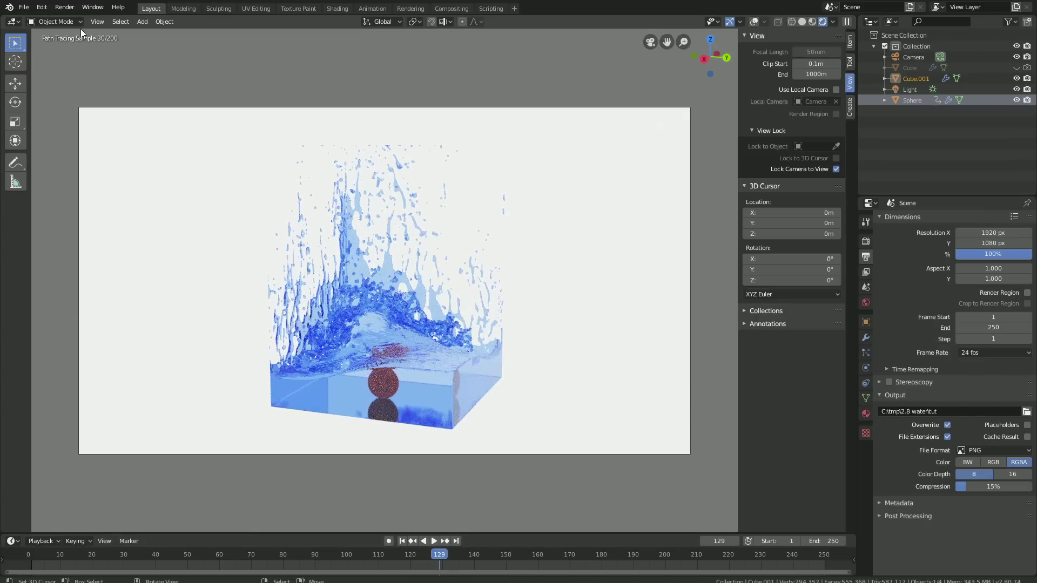
left_click(64, 7)
left_click(79, 16)
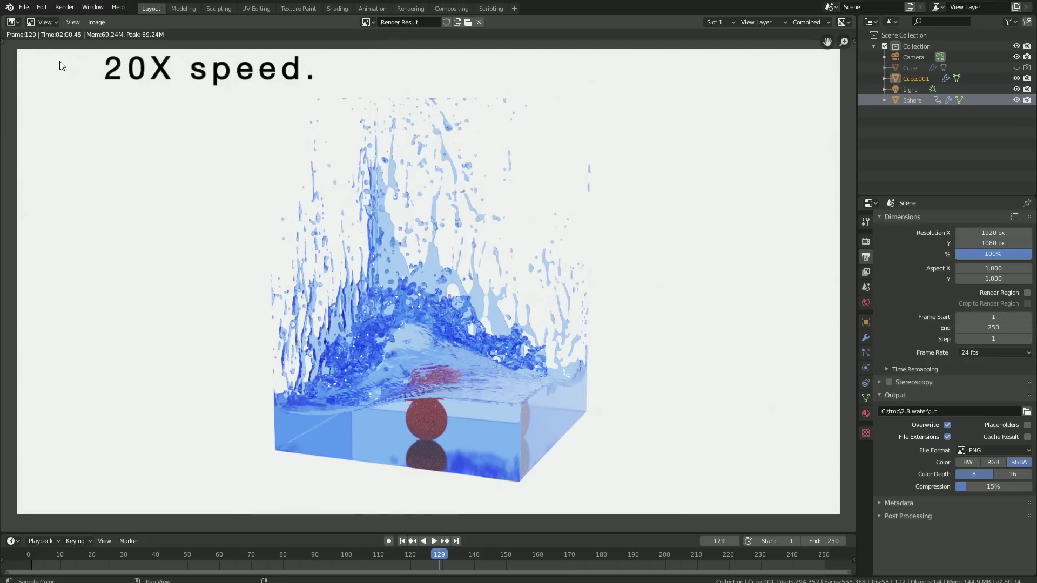
left_click(18, 22)
left_click(28, 60)
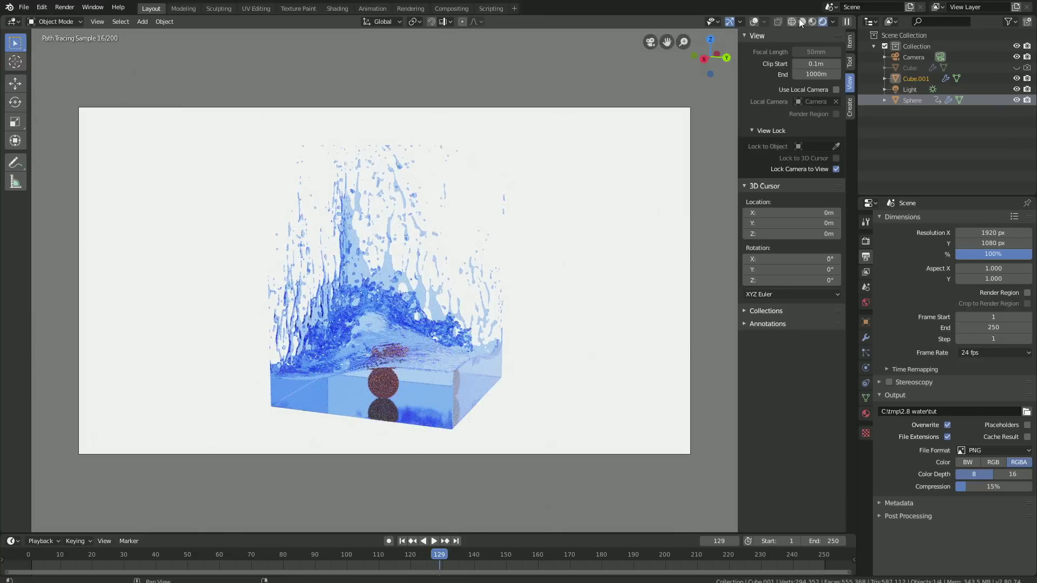
- Switch the viewport to solid shading, play the splash from near the start, and step back to frame 245
left_click(802, 21)
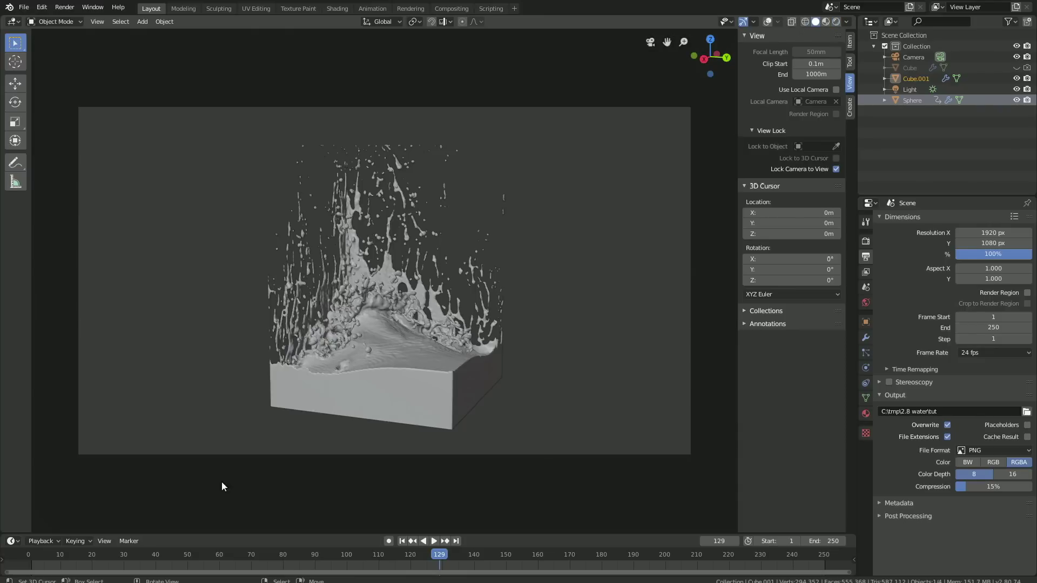
left_click(46, 570)
key("space")
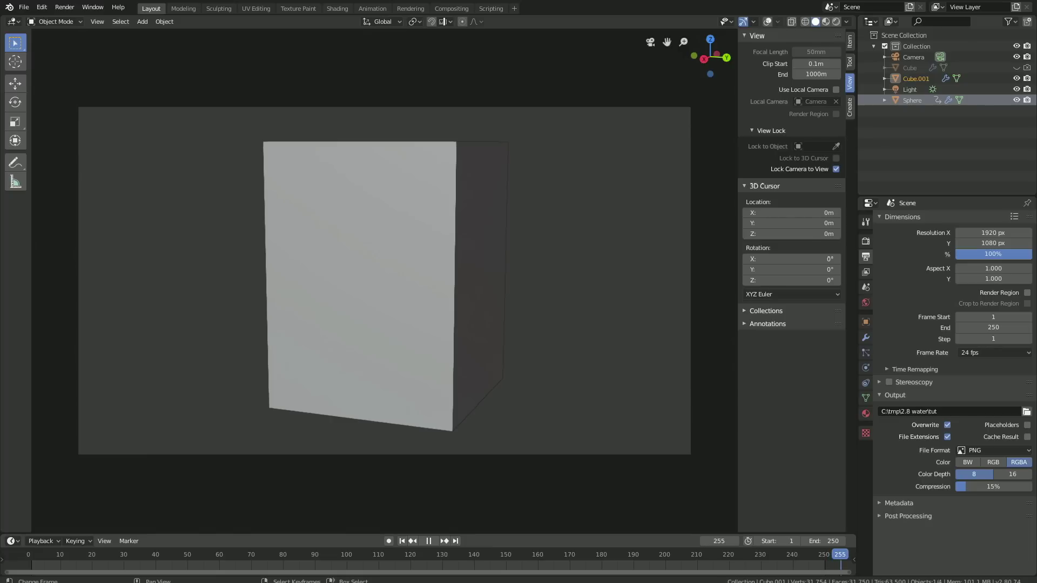
key("Left")
key("Left")
key("Left")
key("Left")
key("Left")
key("Left")
key("Left")
key("Left")
key("Left")
key("Left")
key("space")
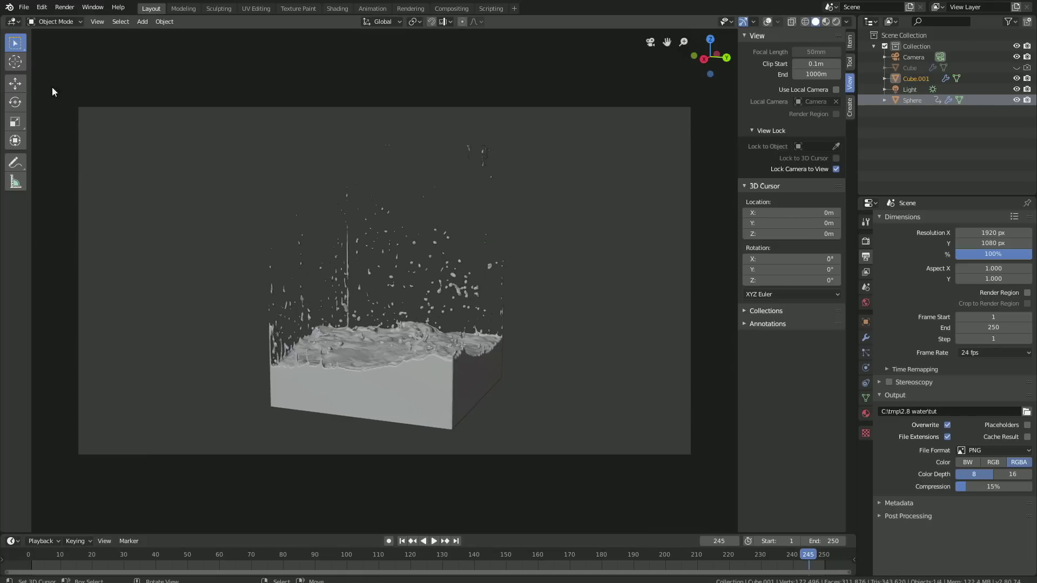
- Save the project as a new copy in E:\Blender New Files\Splash, incrementing the number in the tut2.blend file name
left_click(24, 7)
left_click(38, 92)
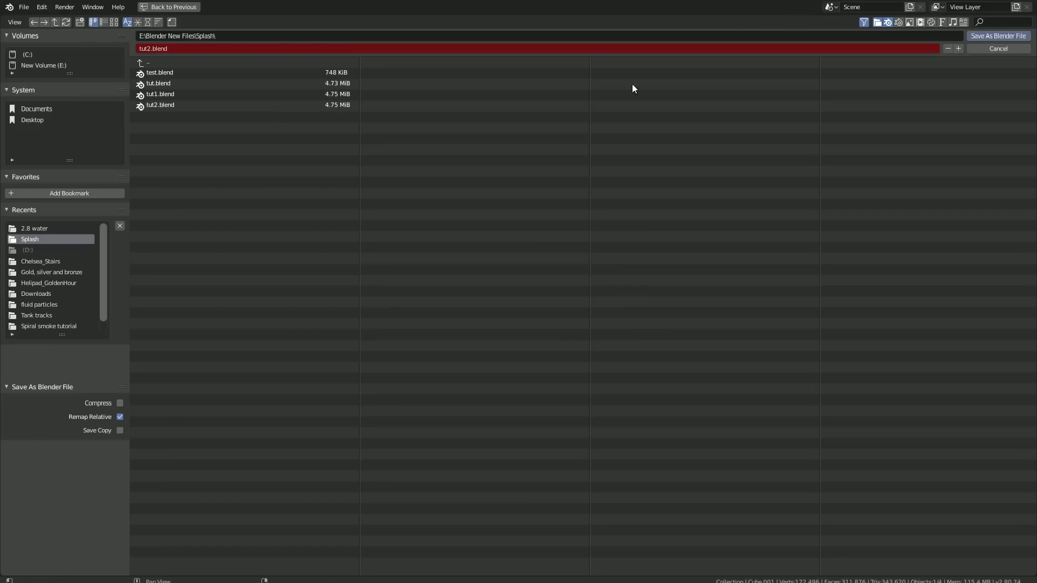
left_click(959, 49)
left_click(981, 34)
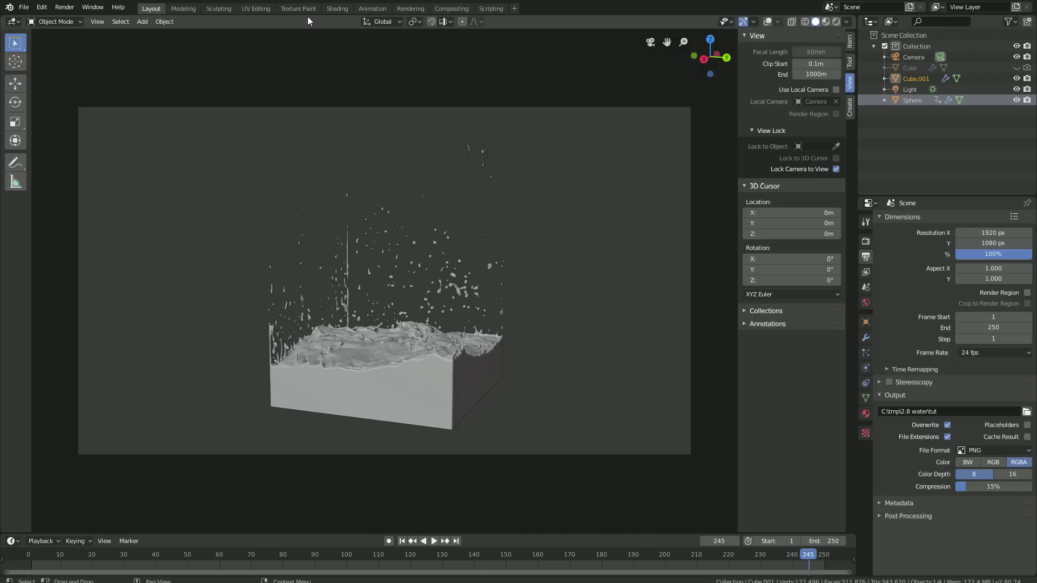
- Start rendering the full splash animation
left_click(59, 6)
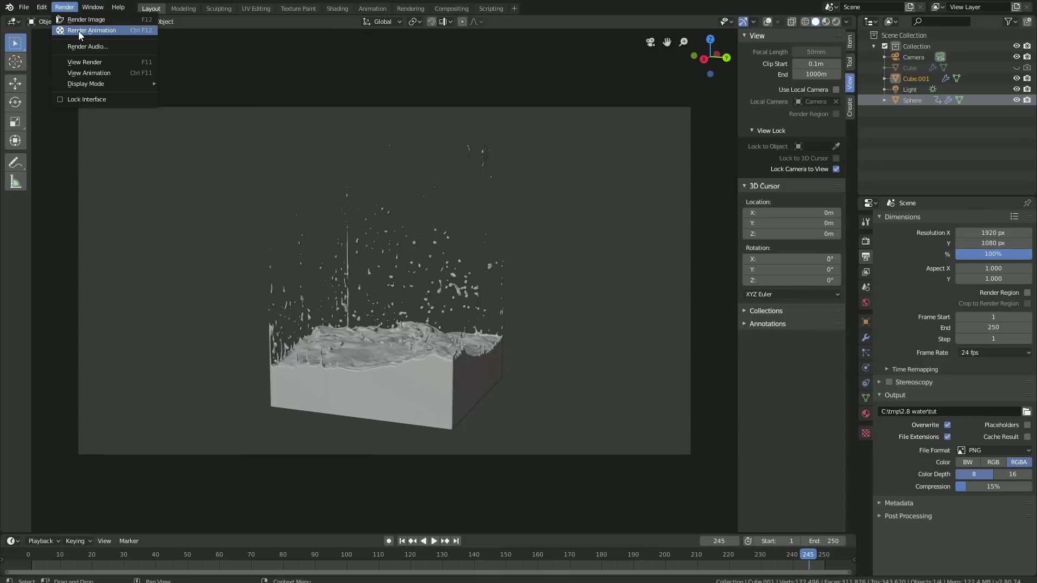